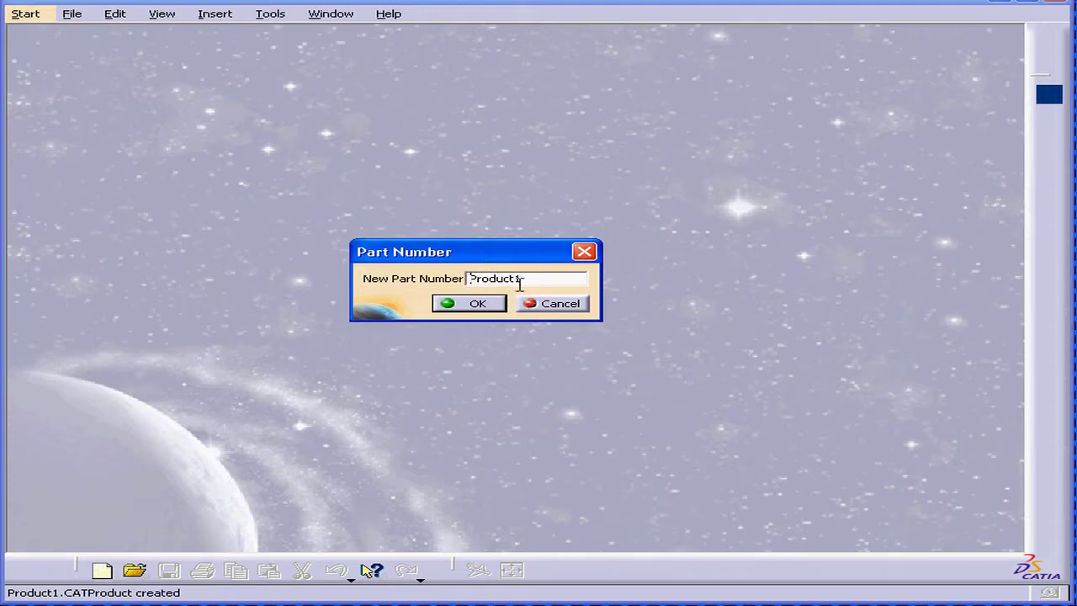
- Cancel the new product's part number entry and check the Manual input option for part numbers in the Product Structure options
{"action": "left_click", "coordinate": [560, 305]}
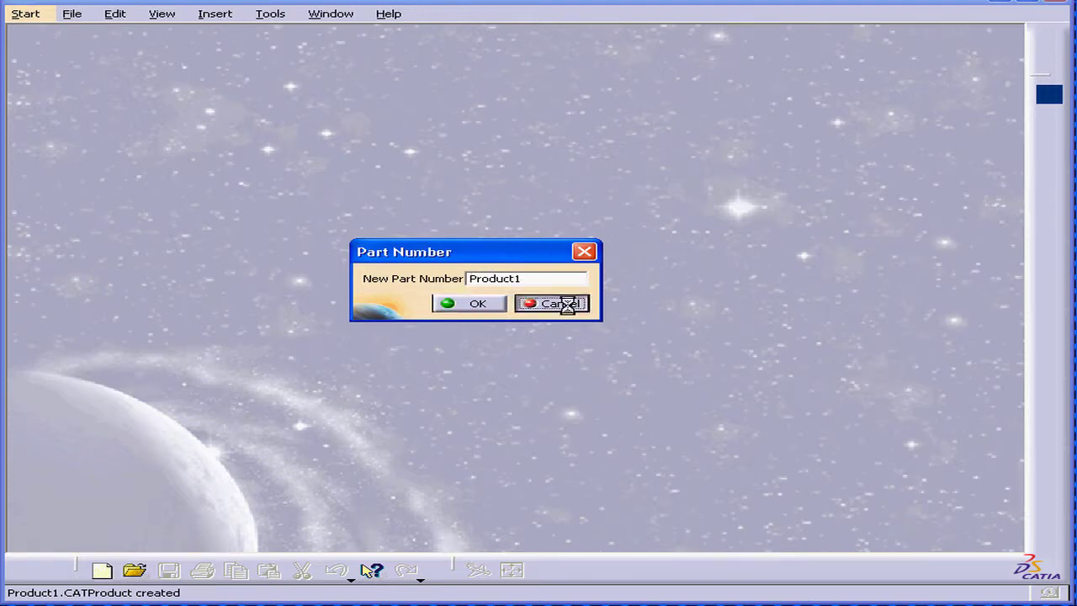
{"action": "left_click", "coordinate": [269, 13]}
{"action": "left_click", "coordinate": [331, 167]}
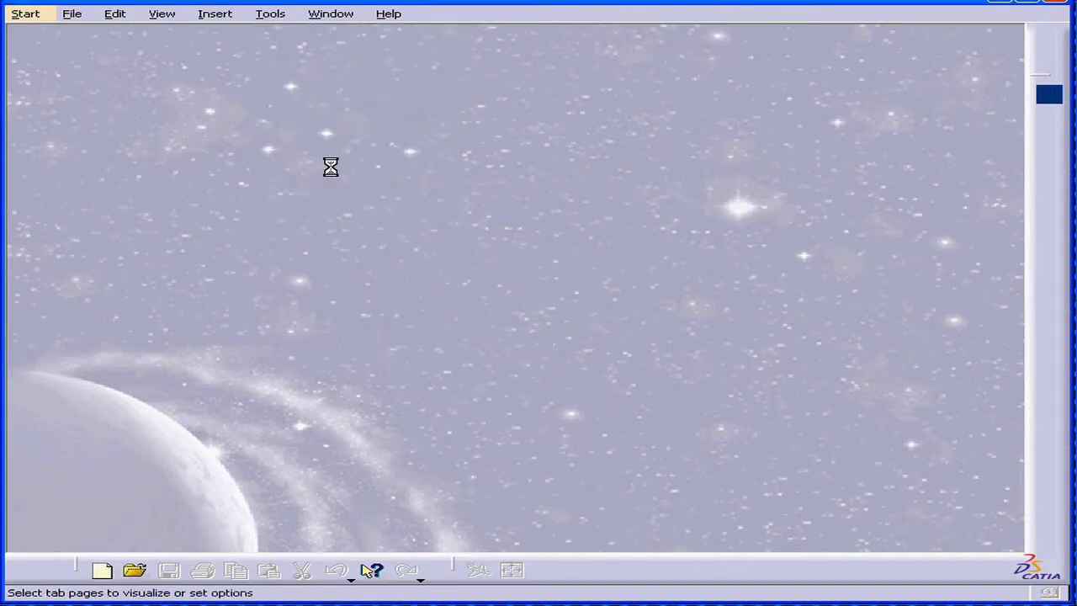
{"action": "left_click", "coordinate": [104, 253]}
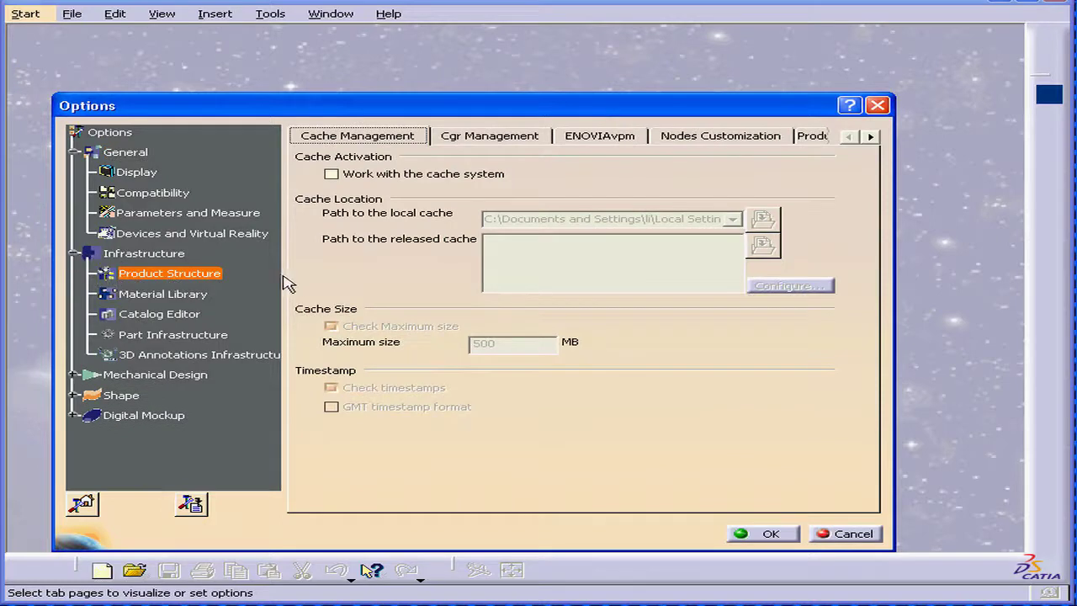
{"action": "left_click", "coordinate": [801, 138]}
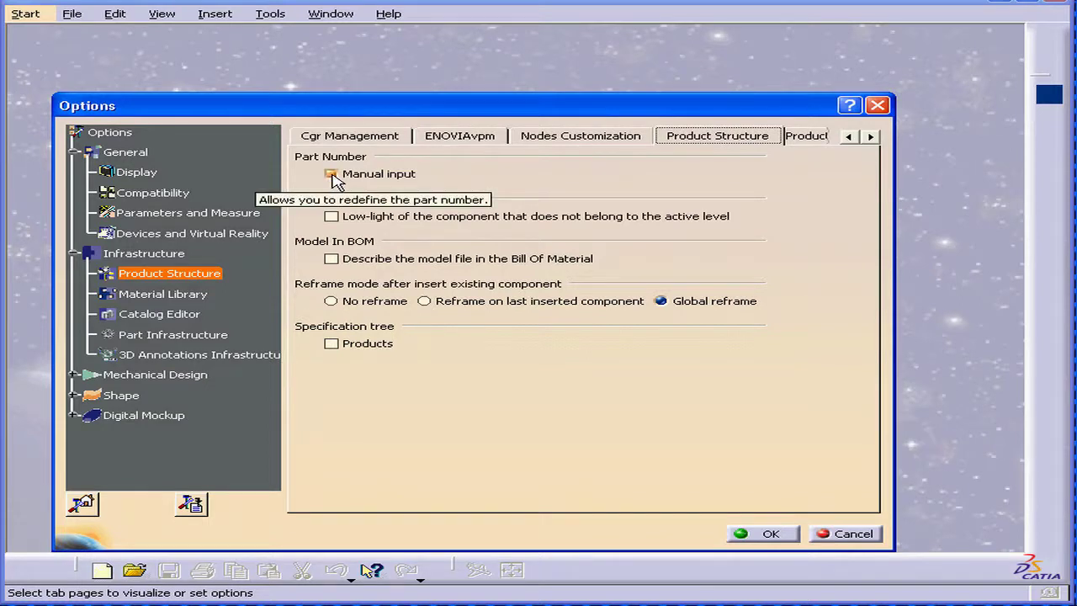
{"action": "left_click", "coordinate": [767, 533]}
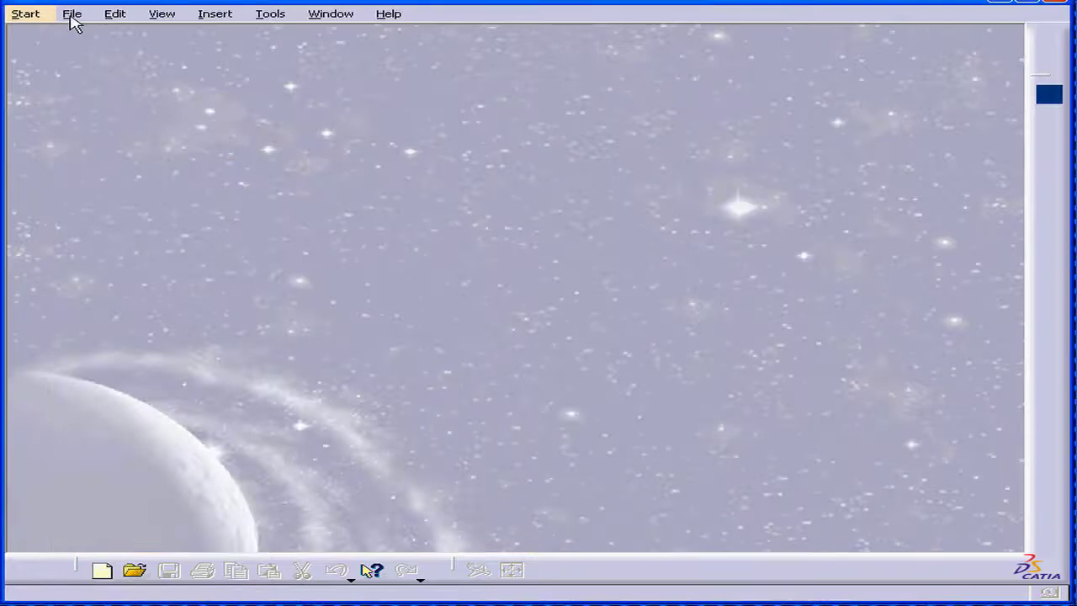
- Create a new Product document with the part number Final_Product
{"action": "left_click", "coordinate": [71, 16]}
{"action": "left_click", "coordinate": [93, 33]}
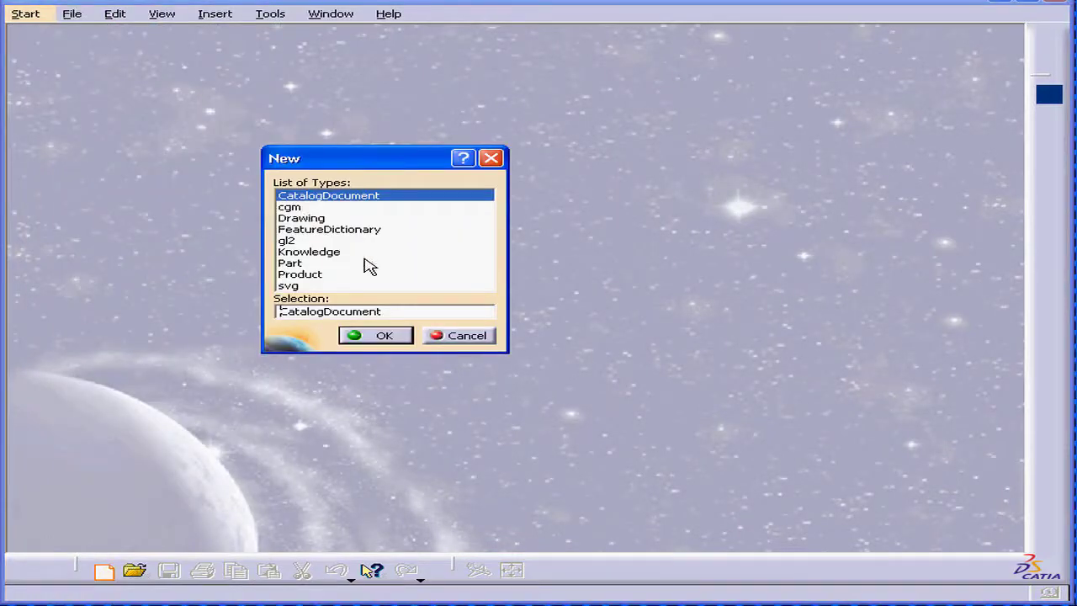
{"action": "double_click", "coordinate": [313, 275]}
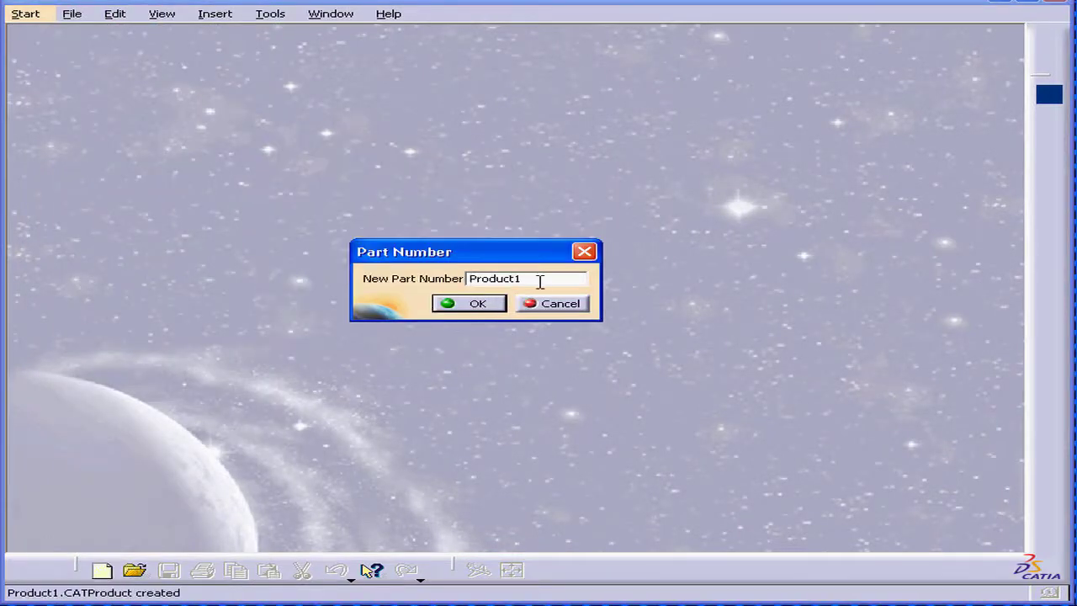
{"action": "left_click_drag", "start_coordinate": [540, 282], "coordinate": [409, 286]}
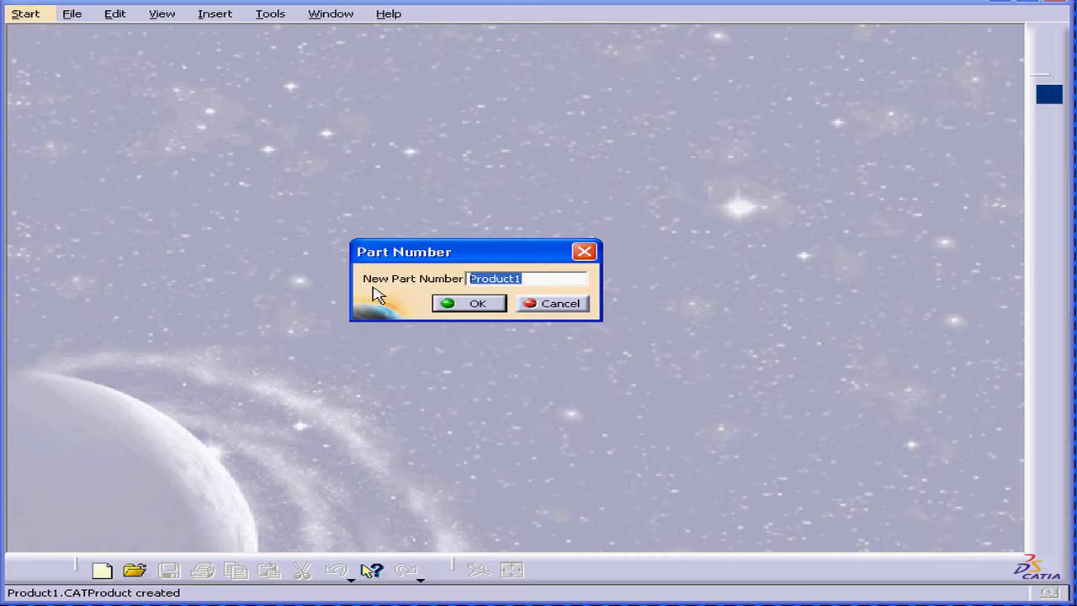
{"action": "type", "text": "Final_"}
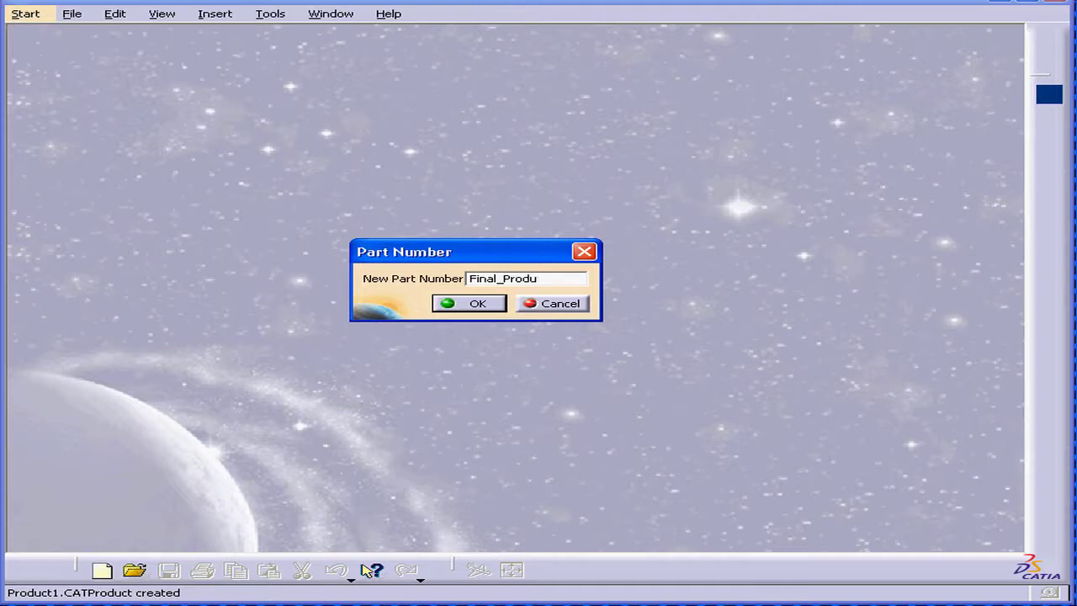
{"action": "left_click", "coordinate": [485, 303]}
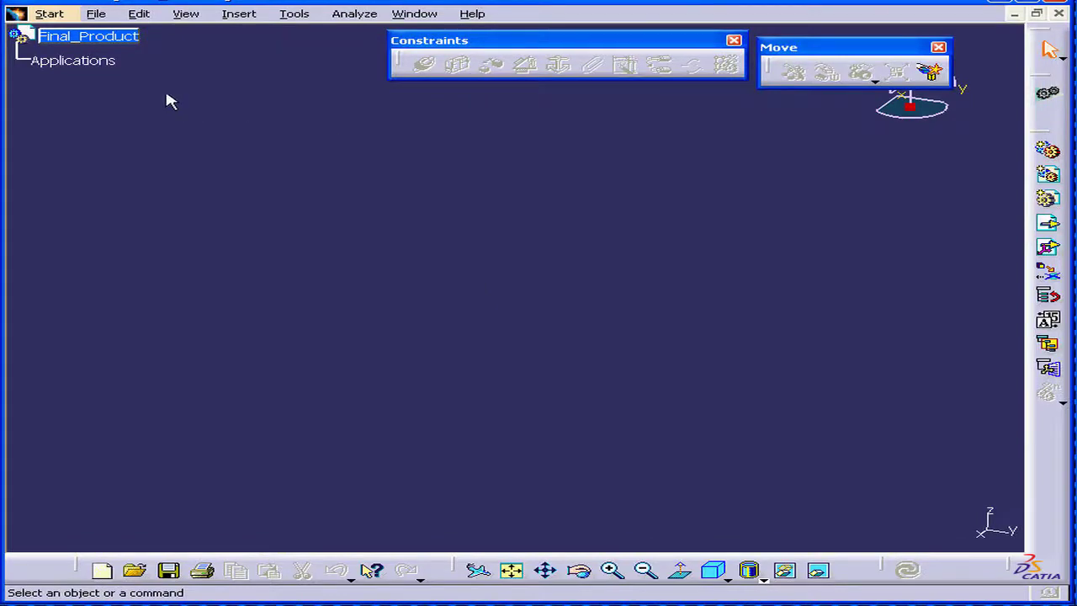
- Insert SSL_TTR.CATPart and Sub_SSL_2A.CATProduct from the SSL_2A folder as existing components of Final_Product
{"action": "left_click", "coordinate": [66, 41]}
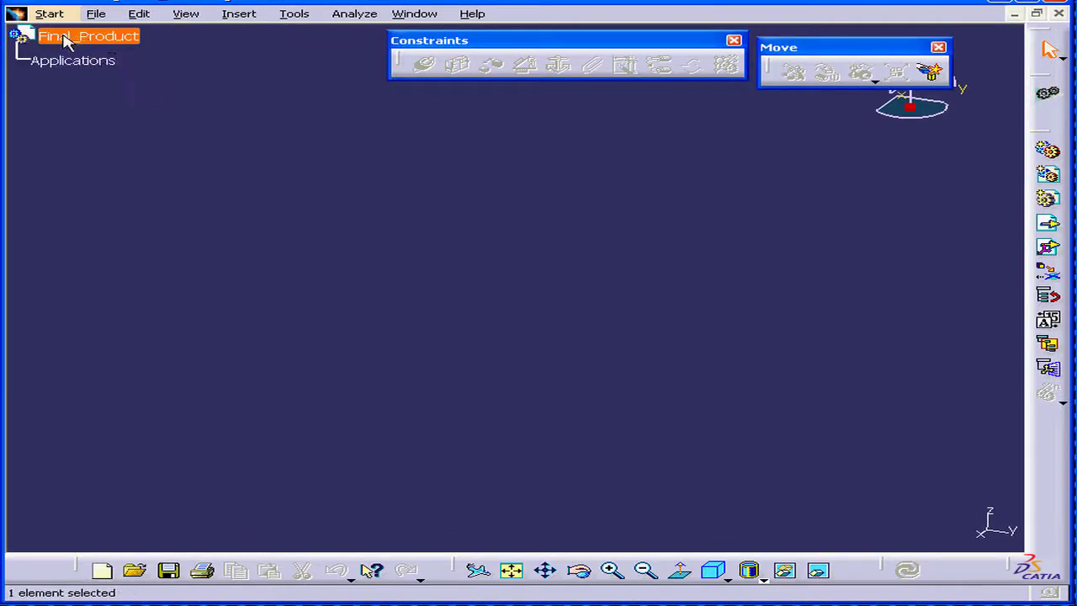
{"action": "right_click", "coordinate": [66, 41]}
{"action": "mouse_move", "coordinate": [214, 309]}
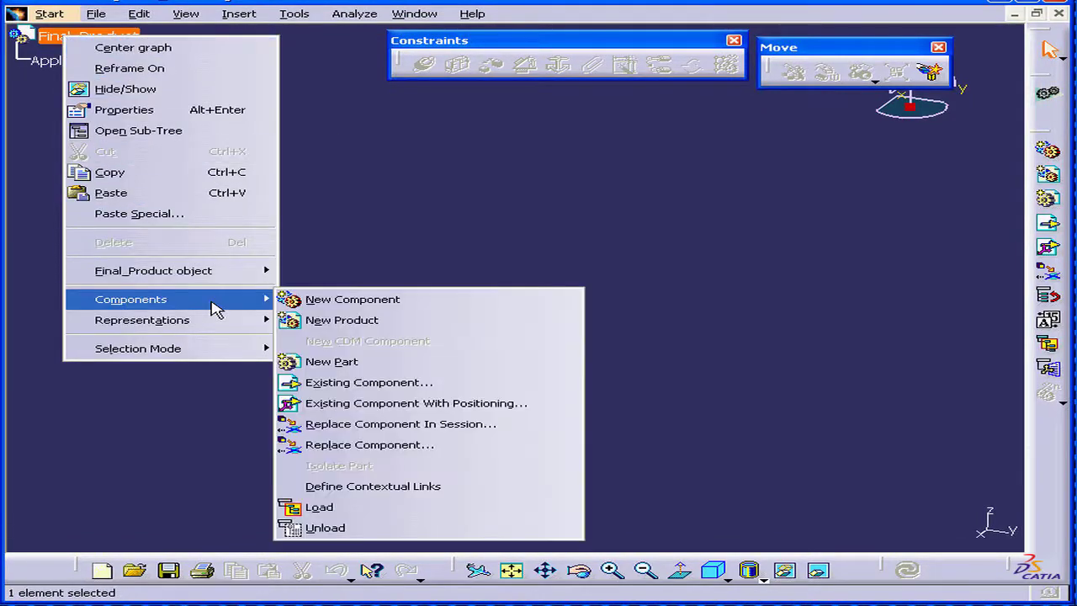
{"action": "left_click", "coordinate": [425, 384]}
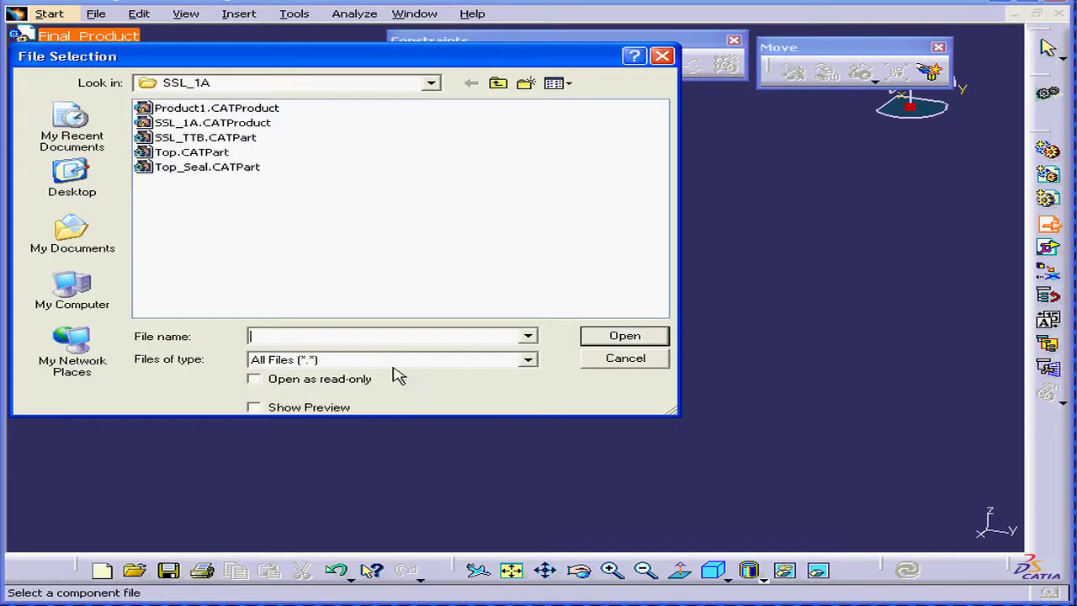
{"action": "left_click", "coordinate": [498, 83]}
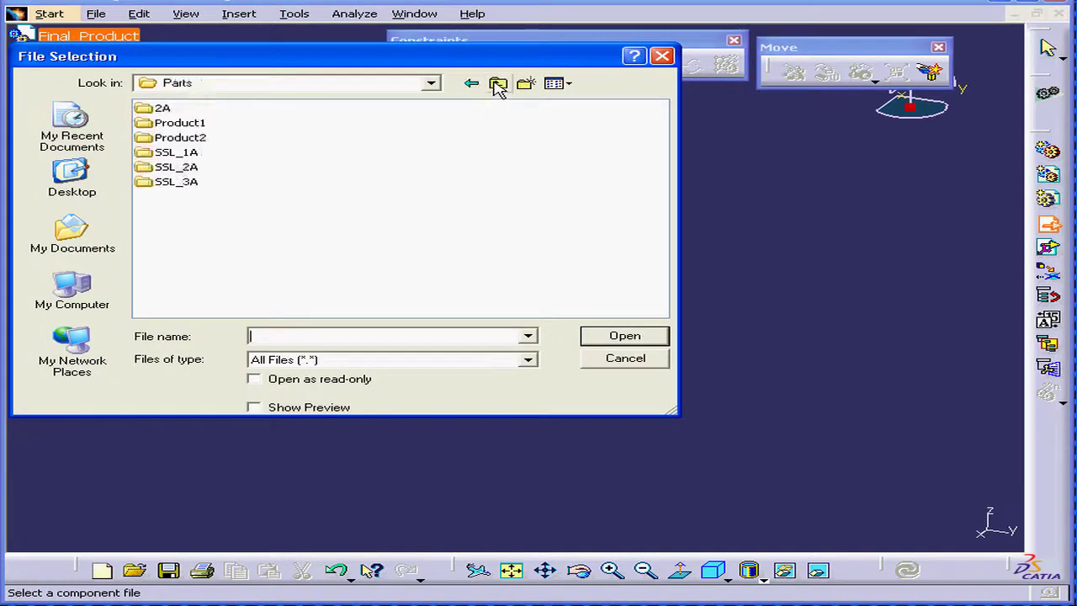
{"action": "double_click", "coordinate": [182, 168]}
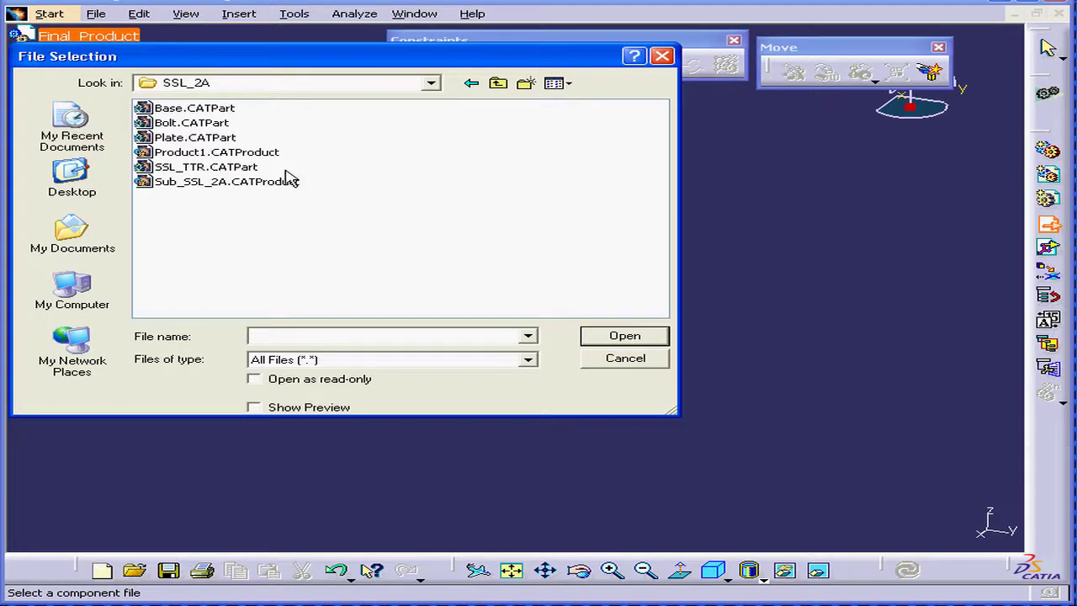
{"action": "left_click", "coordinate": [248, 167]}
{"action": "left_click", "coordinate": [252, 182], "text": "ctrl"}
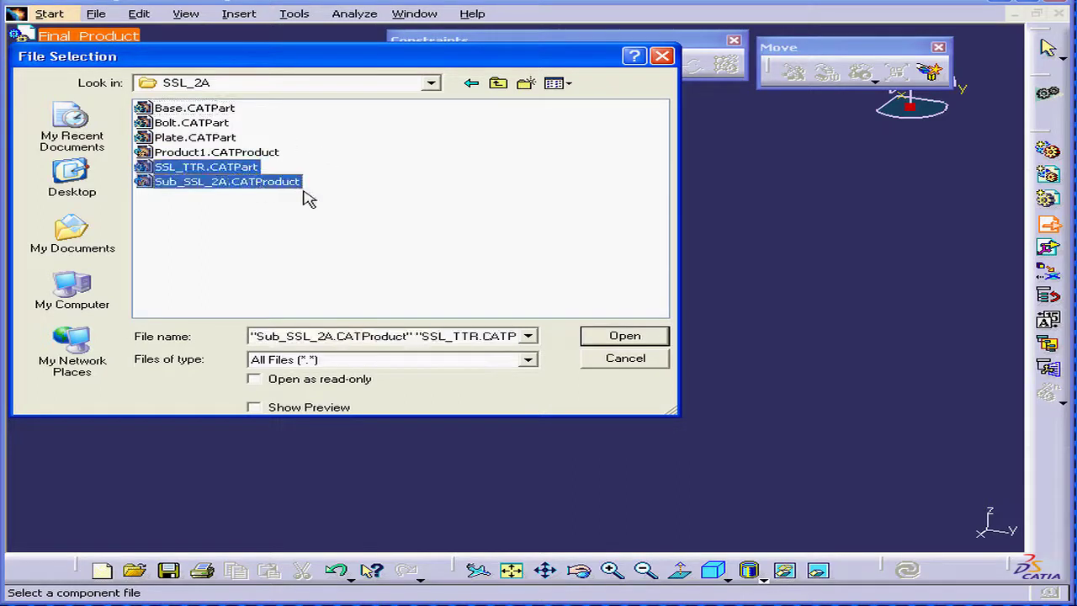
{"action": "left_click", "coordinate": [623, 336]}
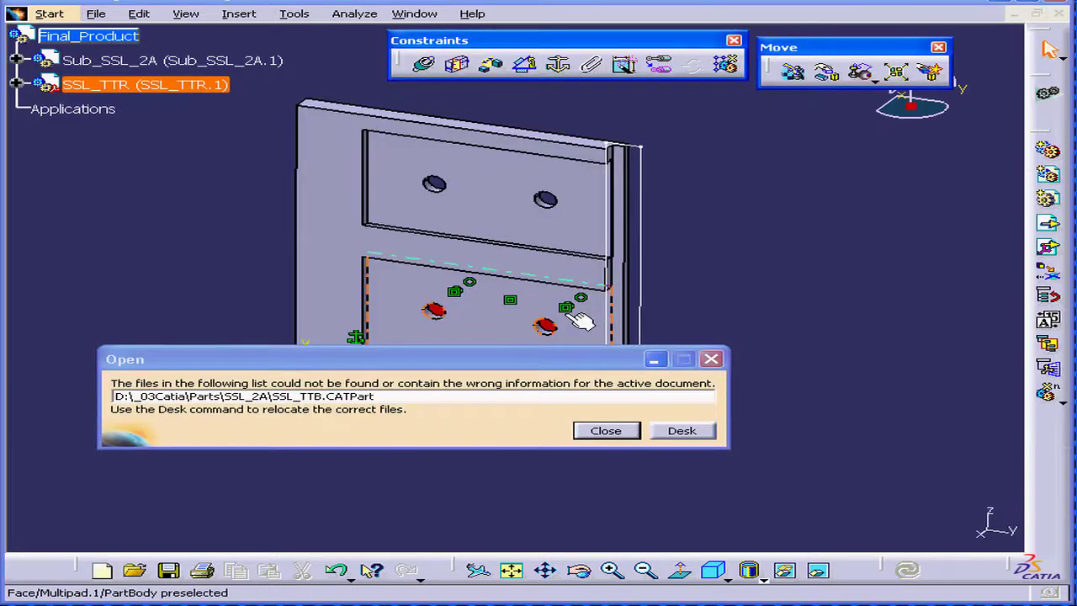
- Relink the missing SSL_TTB.CATPart reference to Base.CATPart with the Desk command and return to the assembly
{"action": "left_click", "coordinate": [681, 430]}
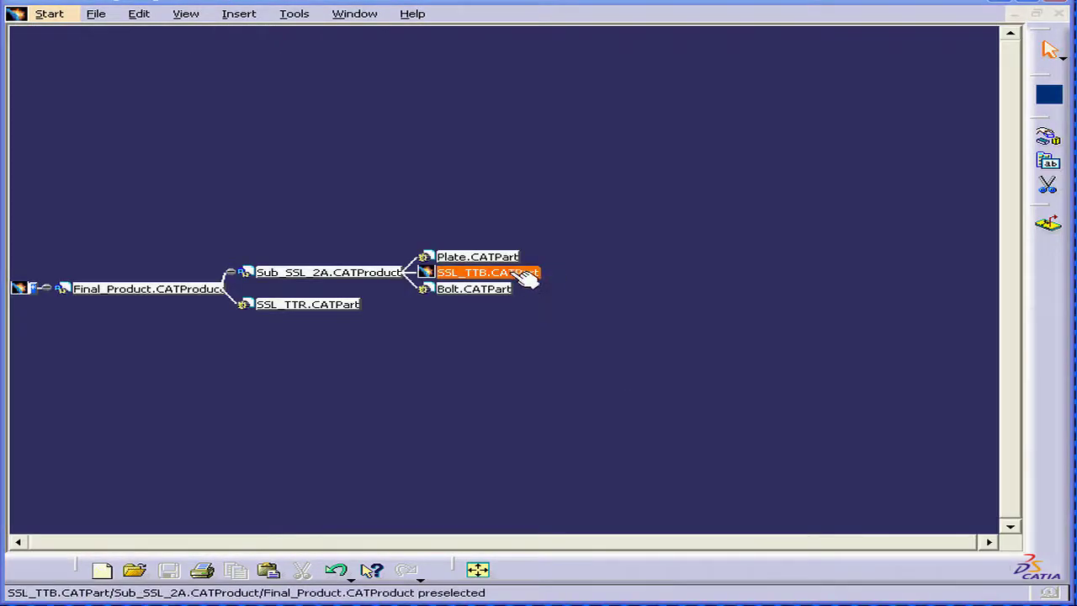
{"action": "right_click", "coordinate": [467, 274]}
{"action": "left_click", "coordinate": [532, 313]}
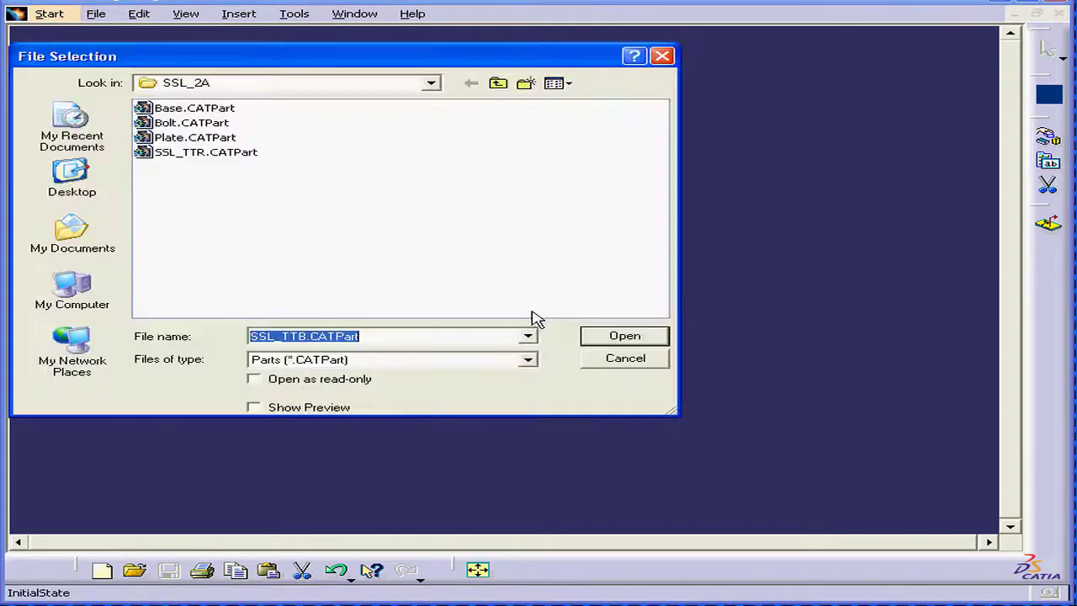
{"action": "left_click_drag", "start_coordinate": [286, 57], "coordinate": [347, 65]}
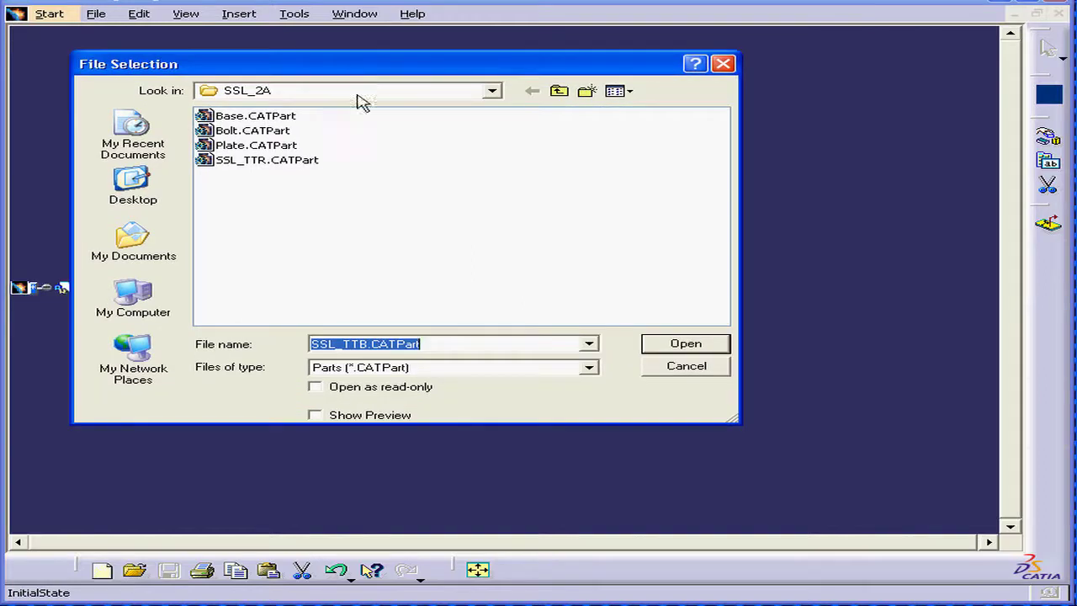
{"action": "left_click", "coordinate": [256, 118]}
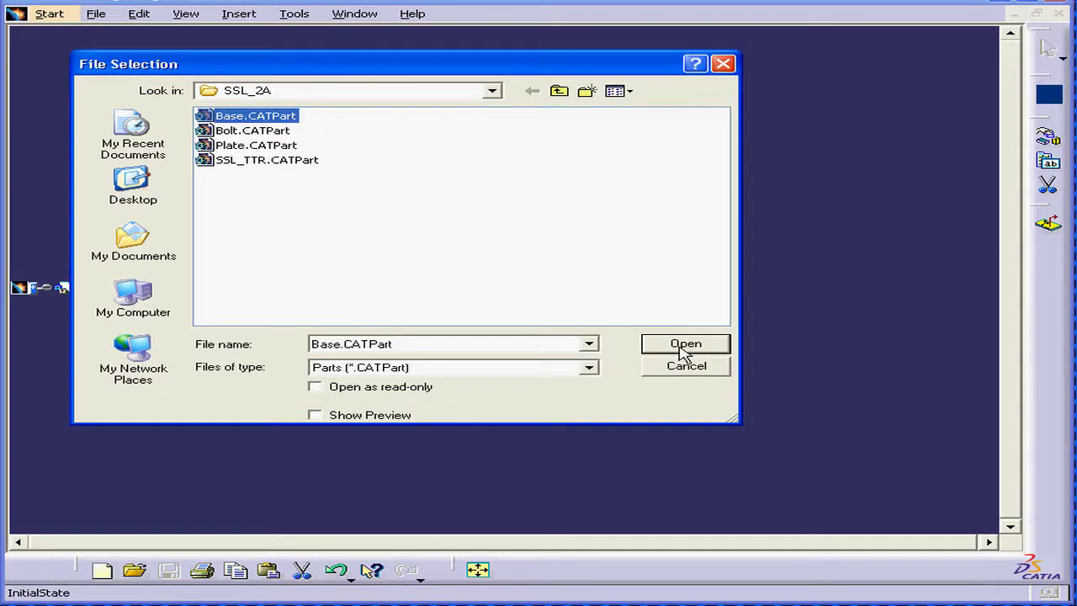
{"action": "left_click", "coordinate": [684, 345]}
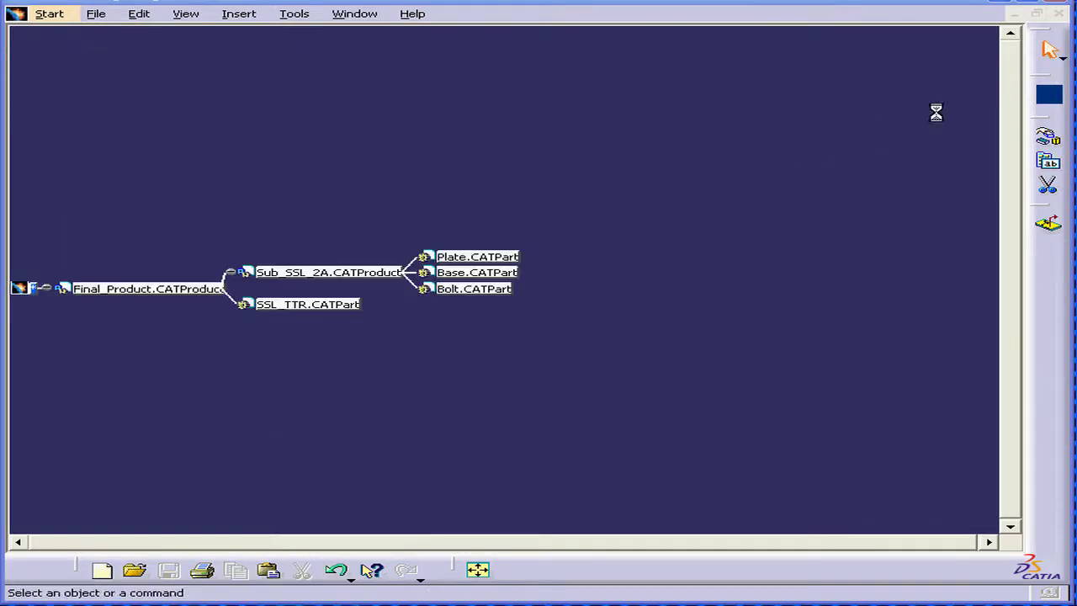
{"action": "left_click", "coordinate": [1057, 16]}
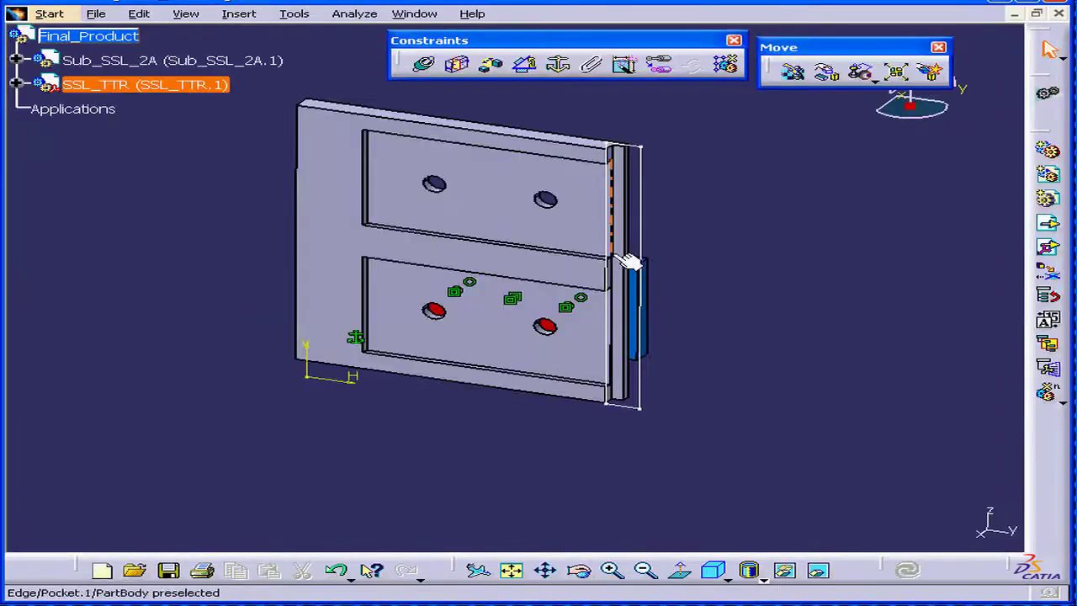
- Attach the compass to the Sub_SSL_2A subassembly and move it clear of the SSL_TTR plate's pocket side
{"action": "middle_click_drag", "start_coordinate": [578, 327], "coordinate": [406, 268]}
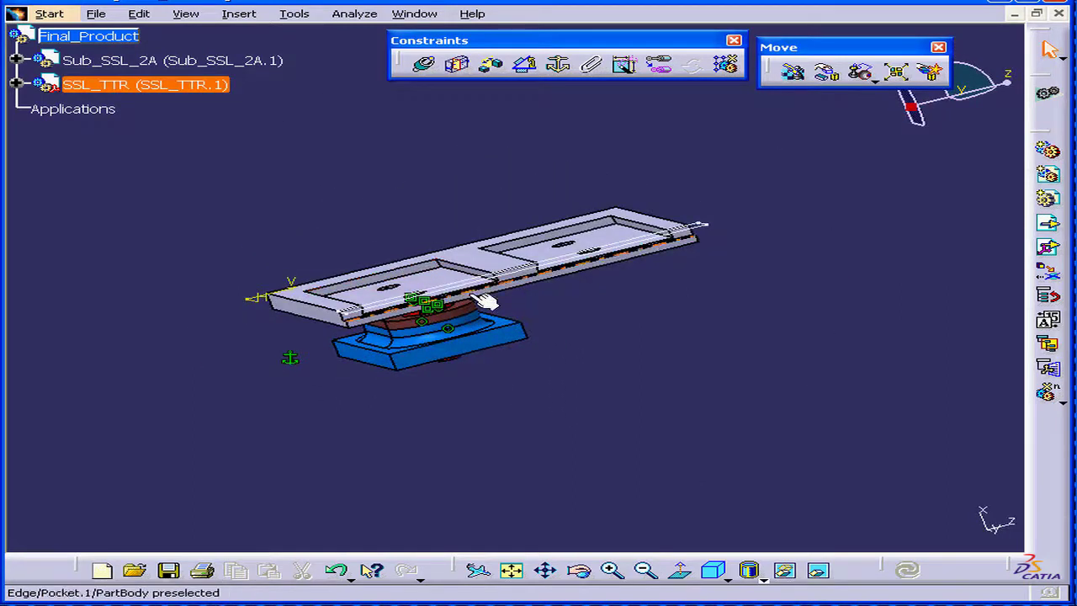
{"action": "middle_click_drag", "start_coordinate": [668, 281], "coordinate": [606, 342]}
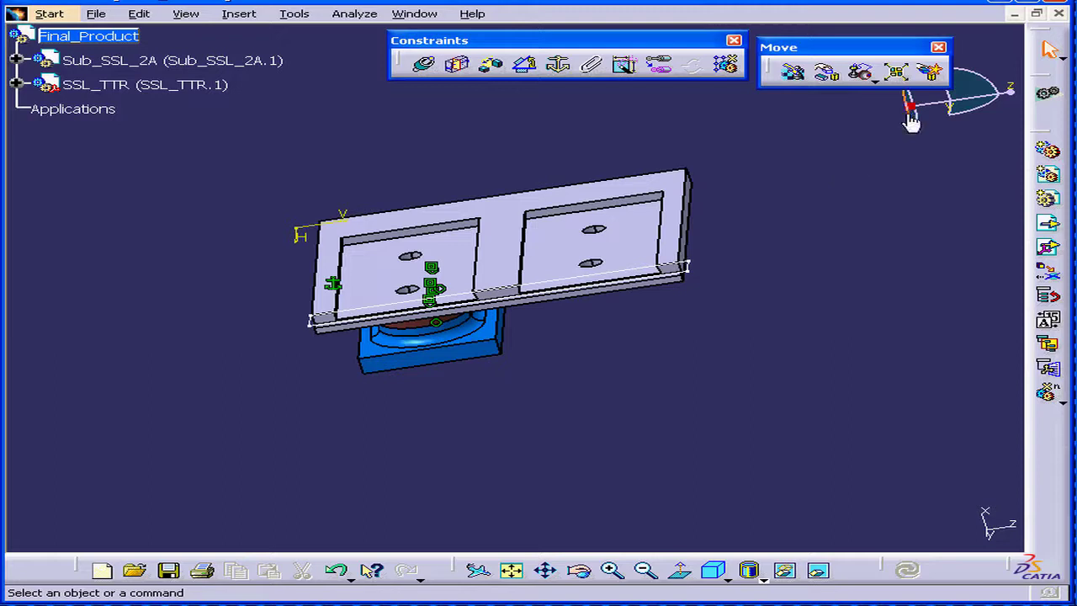
{"action": "left_click_drag", "start_coordinate": [908, 107], "coordinate": [387, 357]}
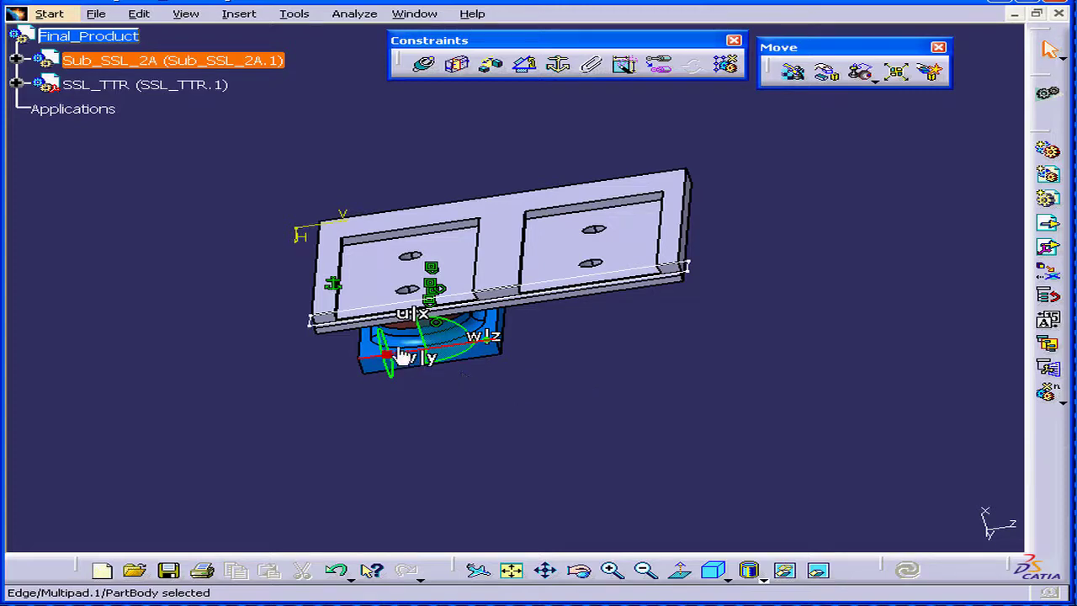
{"action": "left_click_drag", "start_coordinate": [385, 344], "coordinate": [368, 223]}
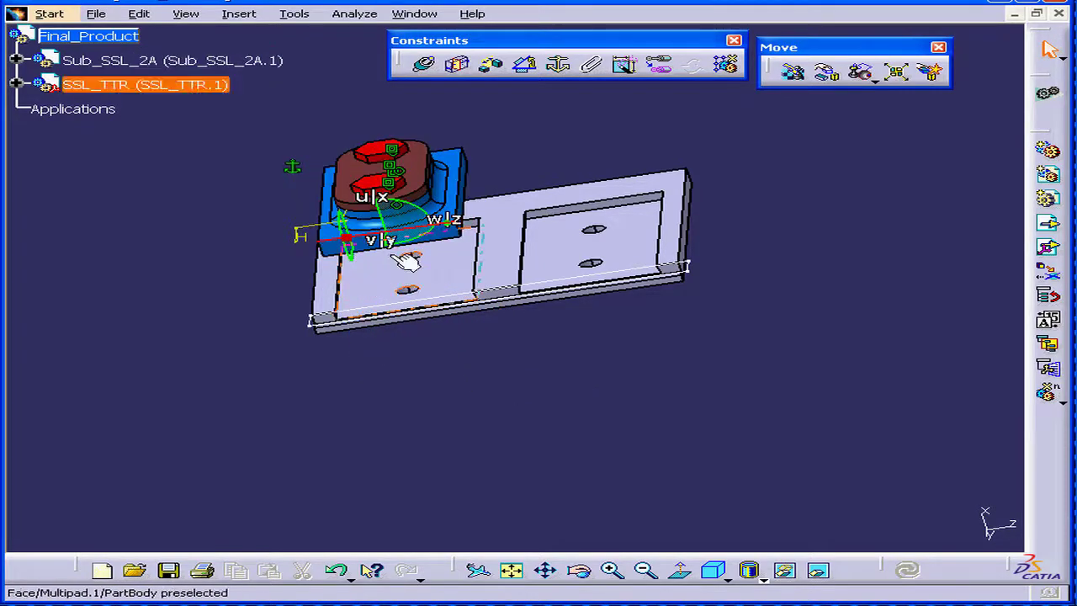
- Copy the SSL_TTR plate and paste it into Final_Product as a second instance
{"action": "left_click", "coordinate": [108, 84]}
{"action": "right_click", "coordinate": [109, 84]}
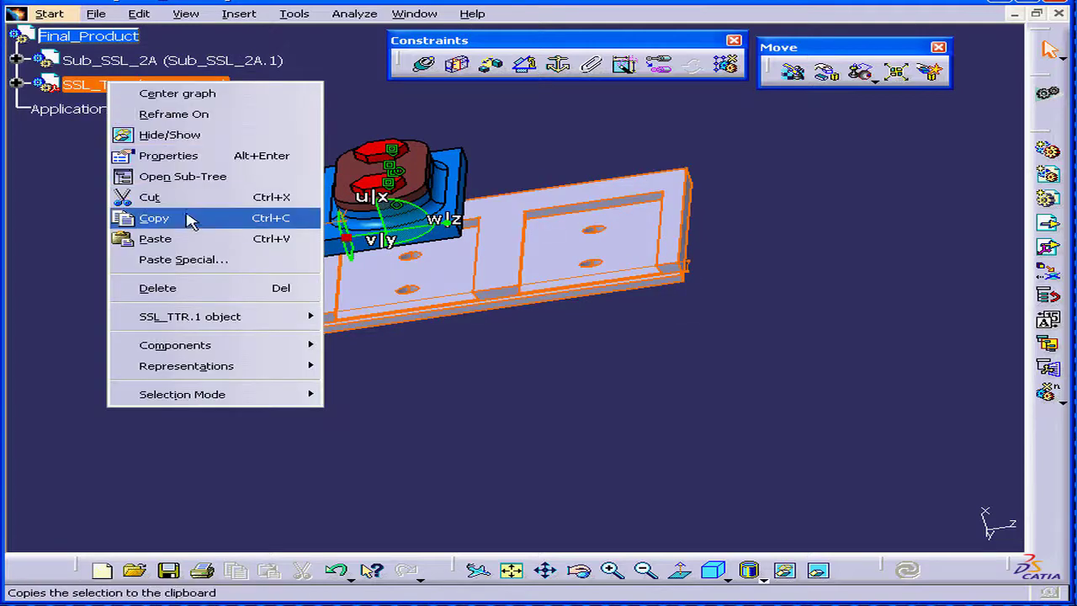
{"action": "left_click", "coordinate": [154, 218]}
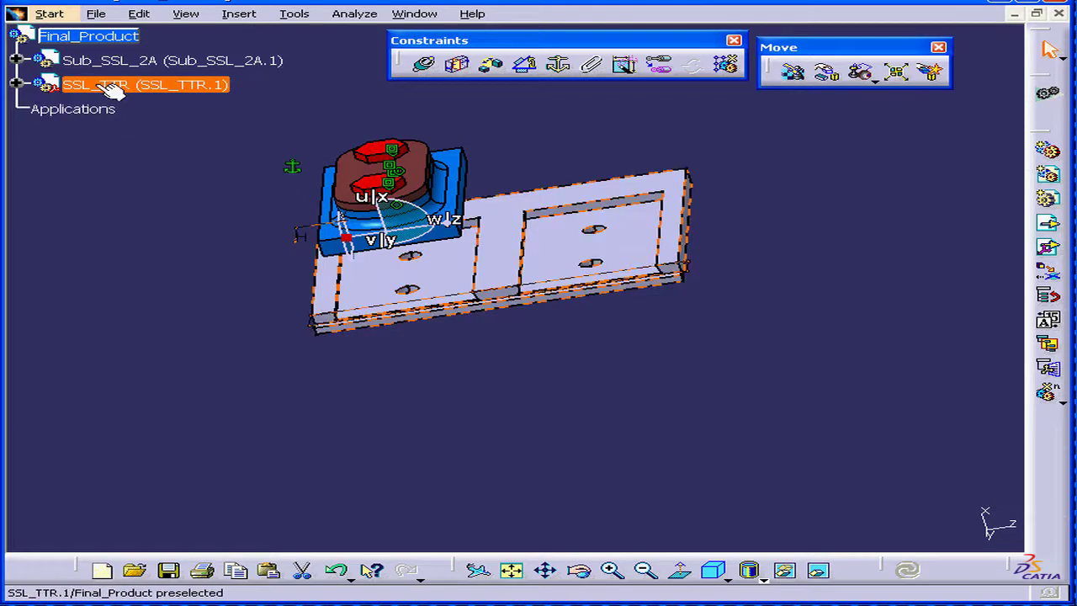
{"action": "right_click", "coordinate": [69, 40]}
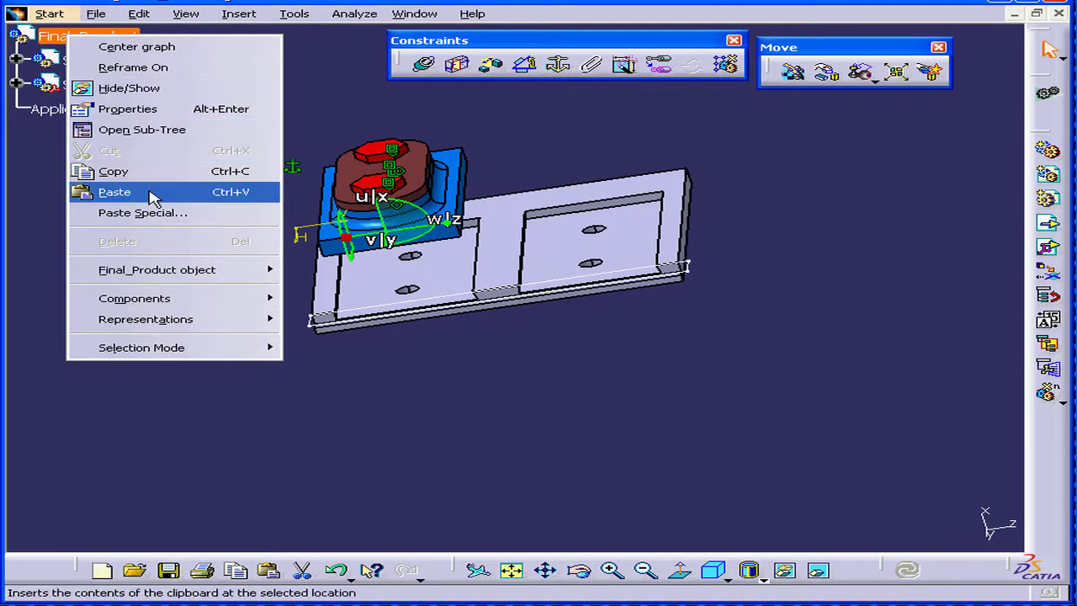
{"action": "left_click", "coordinate": [114, 192]}
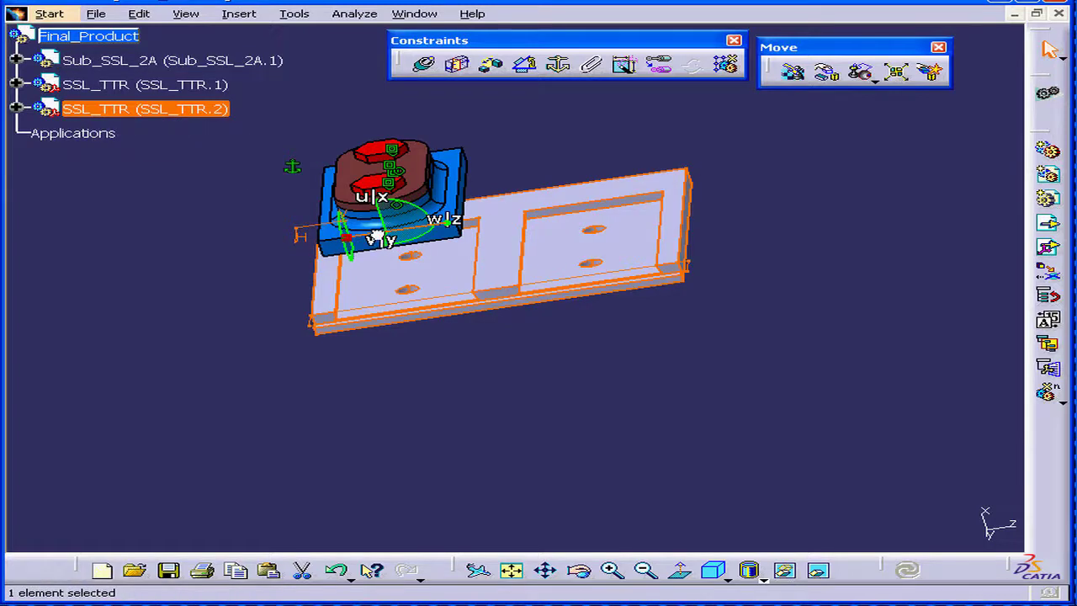
- Shift the pasted SSL_TTR plate slightly away from the original plate with the compass
{"action": "mouse_move", "coordinate": [376, 238]}
{"action": "left_mouse_down"}
{"action": "mouse_move", "coordinate": [385, 240]}
{"action": "mouse_move", "coordinate": [377, 238]}
{"action": "left_mouse_up"}
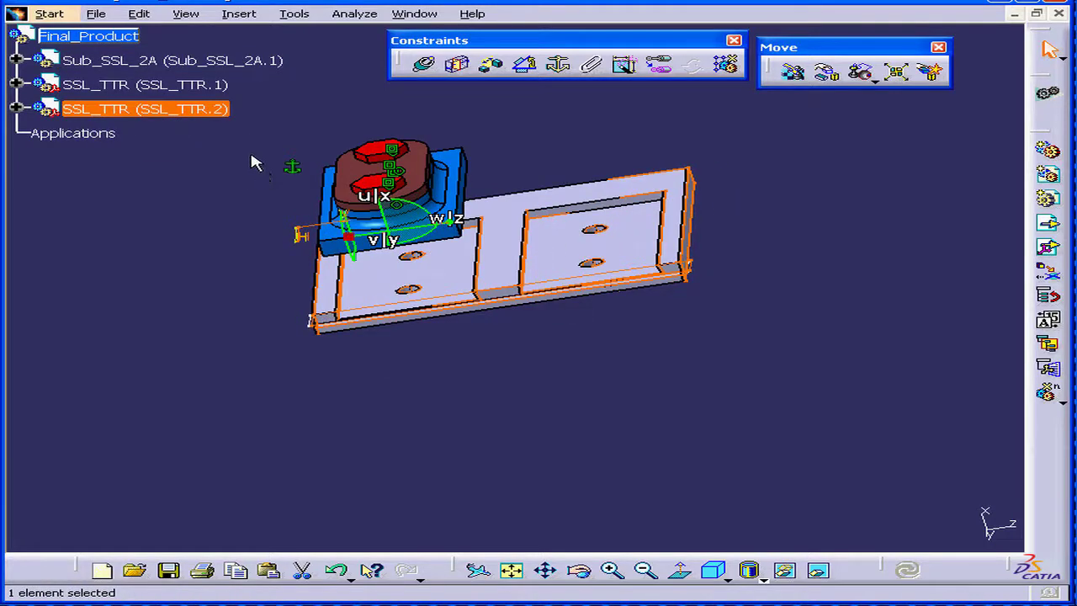
{"action": "mouse_move", "coordinate": [381, 240]}
{"action": "left_mouse_down"}
{"action": "mouse_move", "coordinate": [391, 234]}
{"action": "mouse_move", "coordinate": [374, 244]}
{"action": "left_mouse_up"}
{"action": "left_click", "coordinate": [181, 115]}
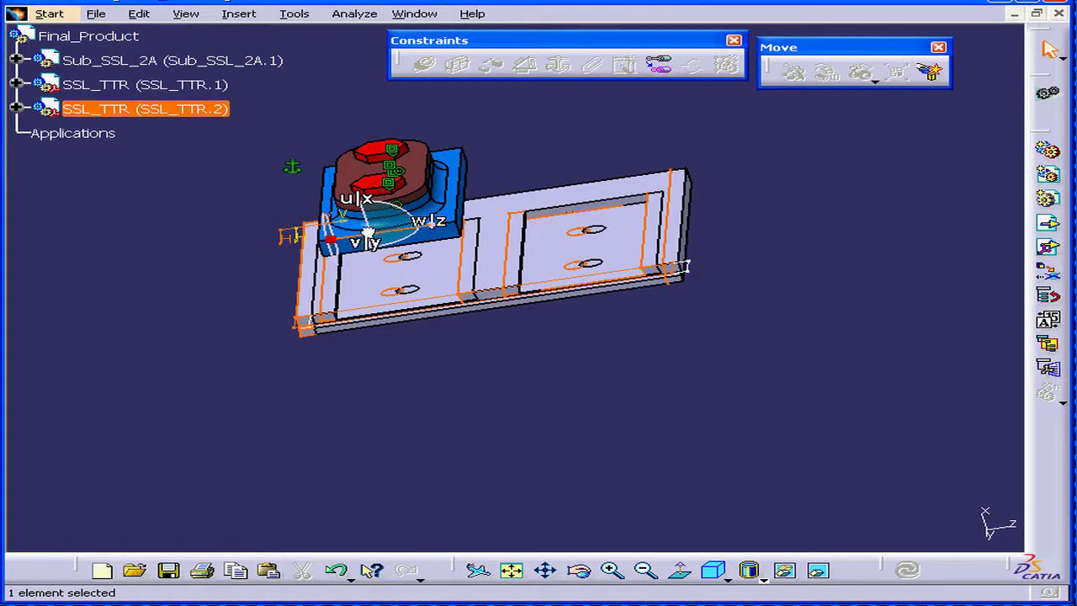
{"action": "left_click_drag", "start_coordinate": [368, 233], "coordinate": [420, 239]}
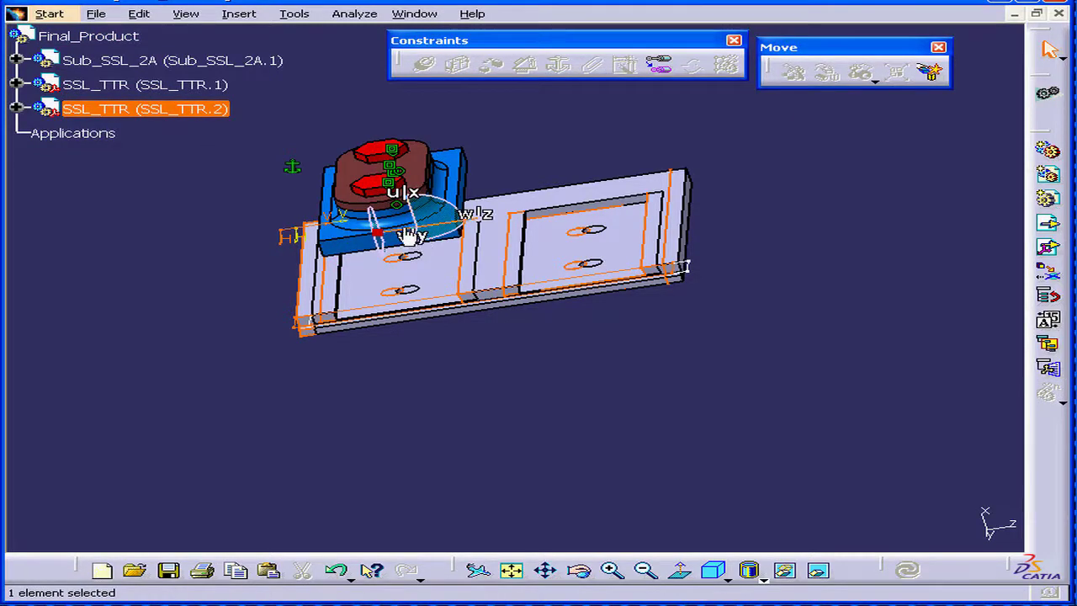
- Delete the second SSL_TTR plate instance, SSL_TTR.2, from Final_Product
{"action": "left_click", "coordinate": [117, 112]}
{"action": "right_click", "coordinate": [117, 112]}
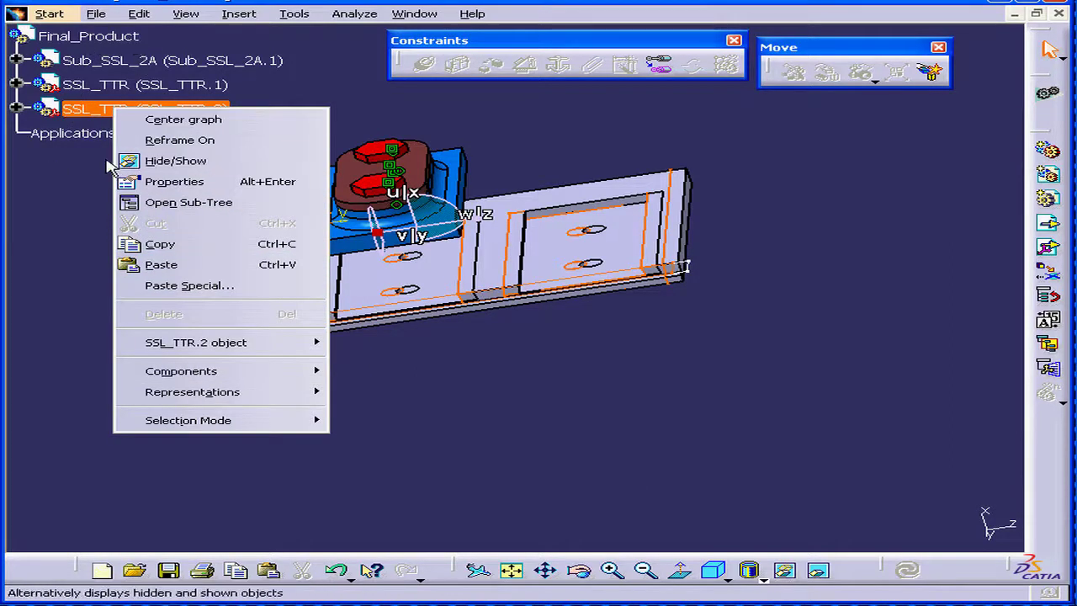
{"action": "left_click", "coordinate": [81, 164]}
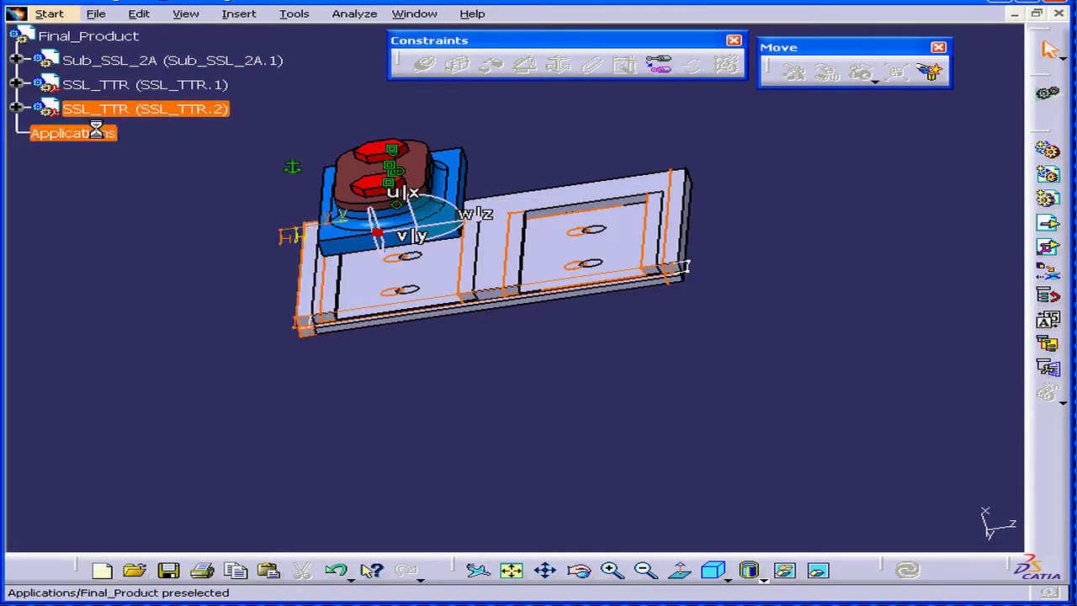
{"action": "left_click", "coordinate": [95, 41]}
{"action": "right_click", "coordinate": [101, 107]}
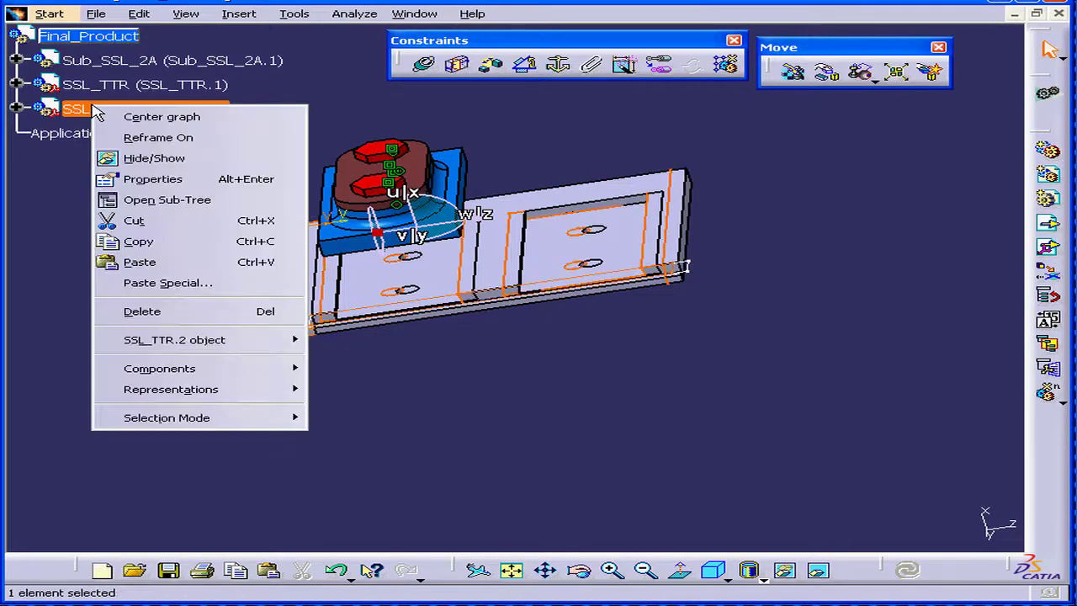
{"action": "left_click", "coordinate": [174, 312]}
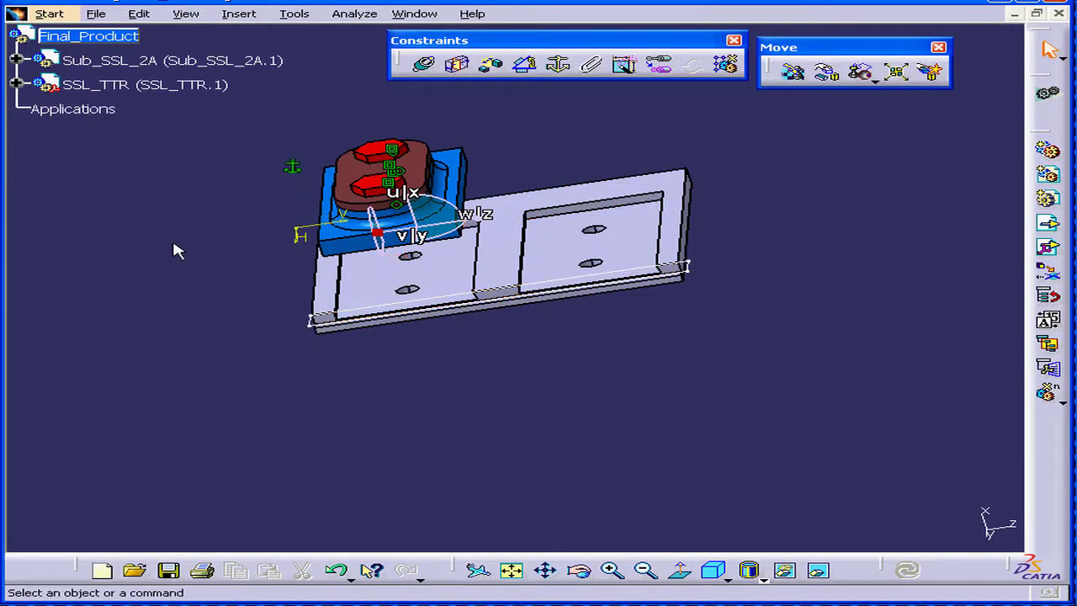
- Copy the Sub_SSL_2A subassembly into Final_Product as a second instance and move it with the compass over the plate's other pocket
{"action": "right_click", "coordinate": [108, 64]}
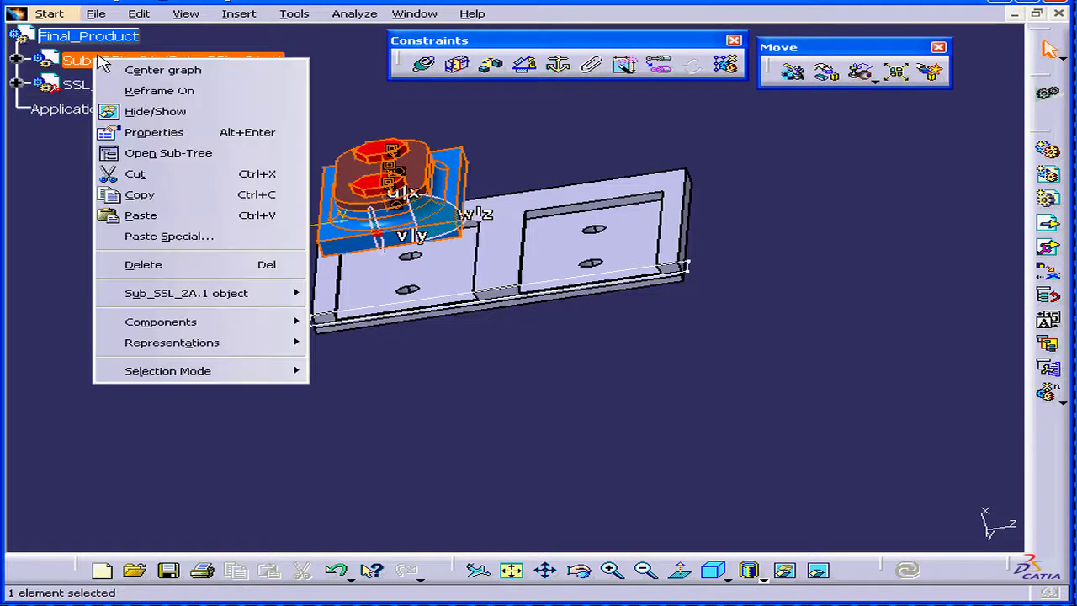
{"action": "left_click", "coordinate": [175, 195]}
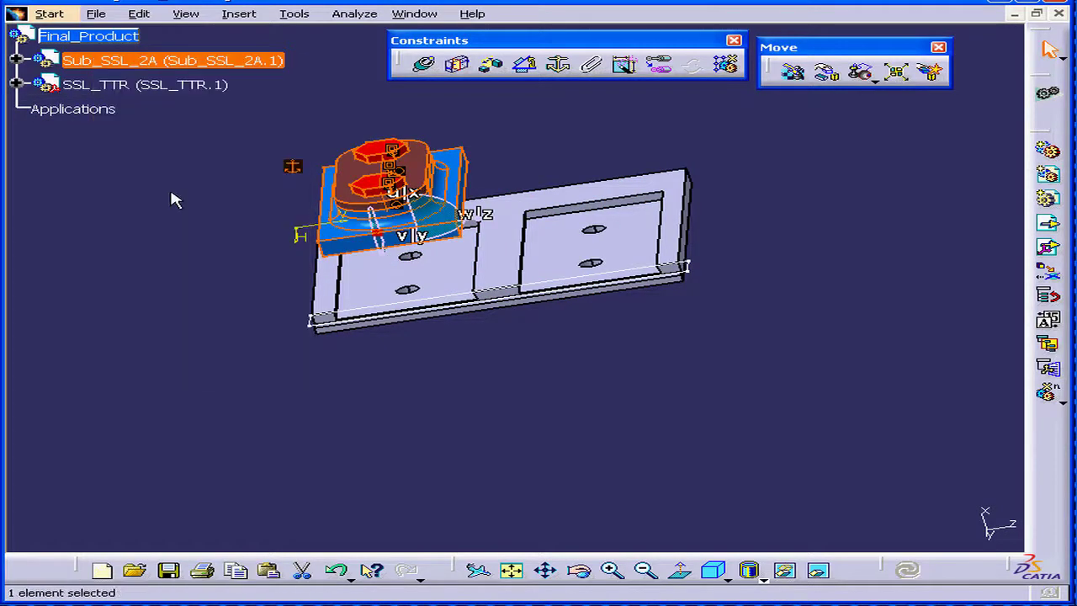
{"action": "right_click", "coordinate": [84, 38]}
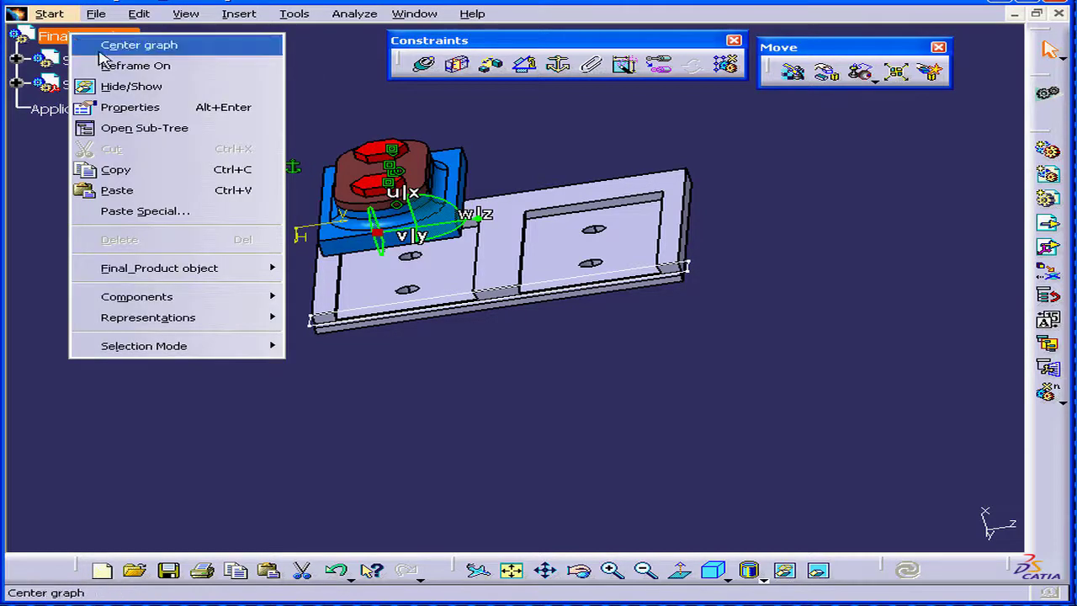
{"action": "left_click", "coordinate": [178, 190]}
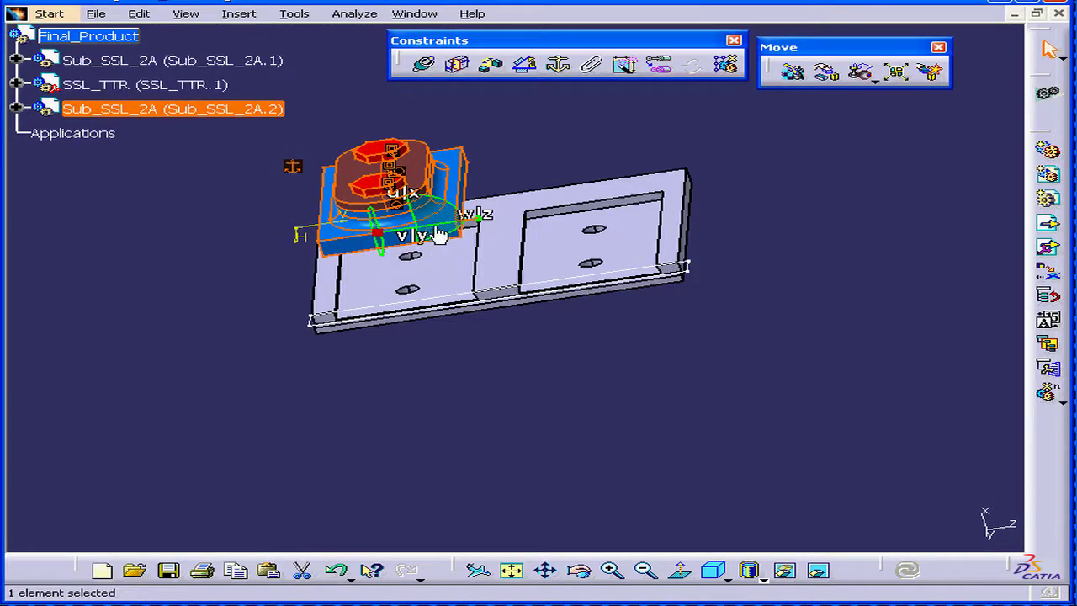
{"action": "left_click_drag", "start_coordinate": [449, 222], "coordinate": [647, 217]}
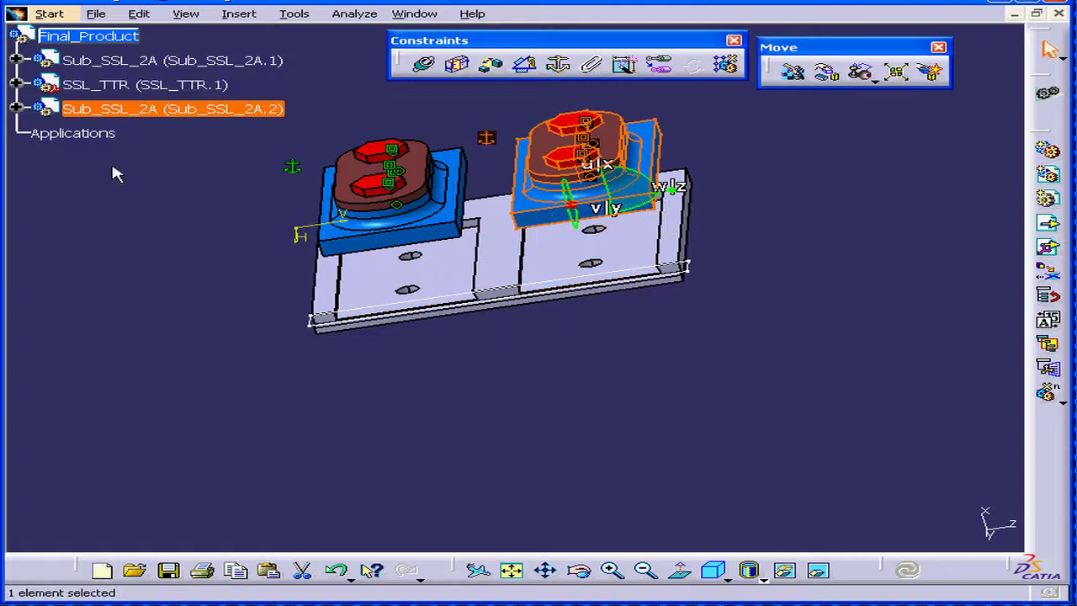
{"action": "left_click", "coordinate": [186, 163]}
- Reorder the Final_Product tree so that Sub_SSL_2A.1 comes directly below SSL_TTR.1
{"action": "left_click", "coordinate": [97, 37]}
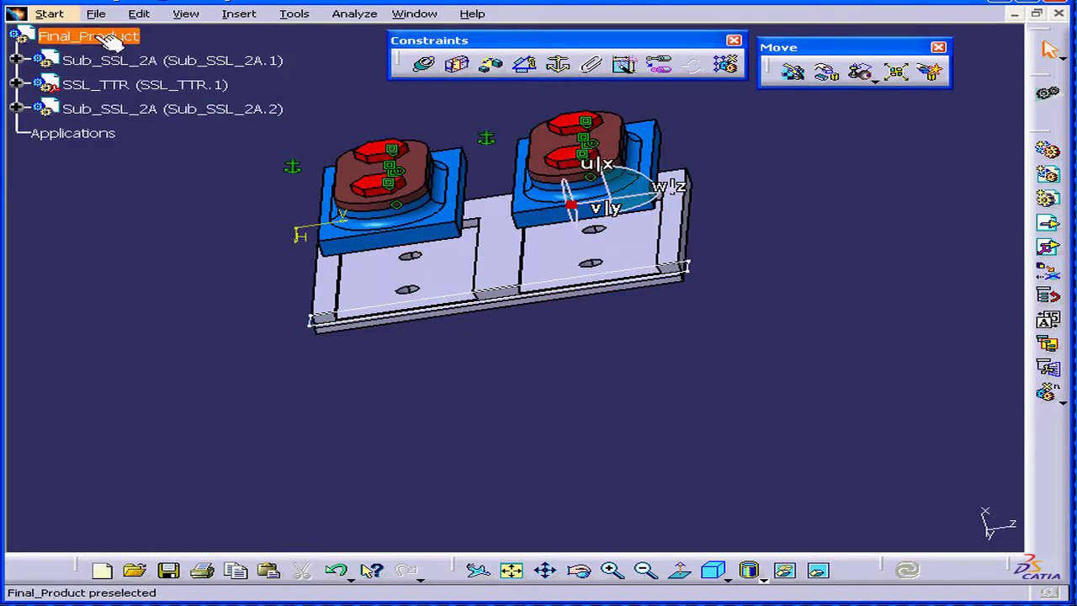
{"action": "left_click", "coordinate": [1049, 299]}
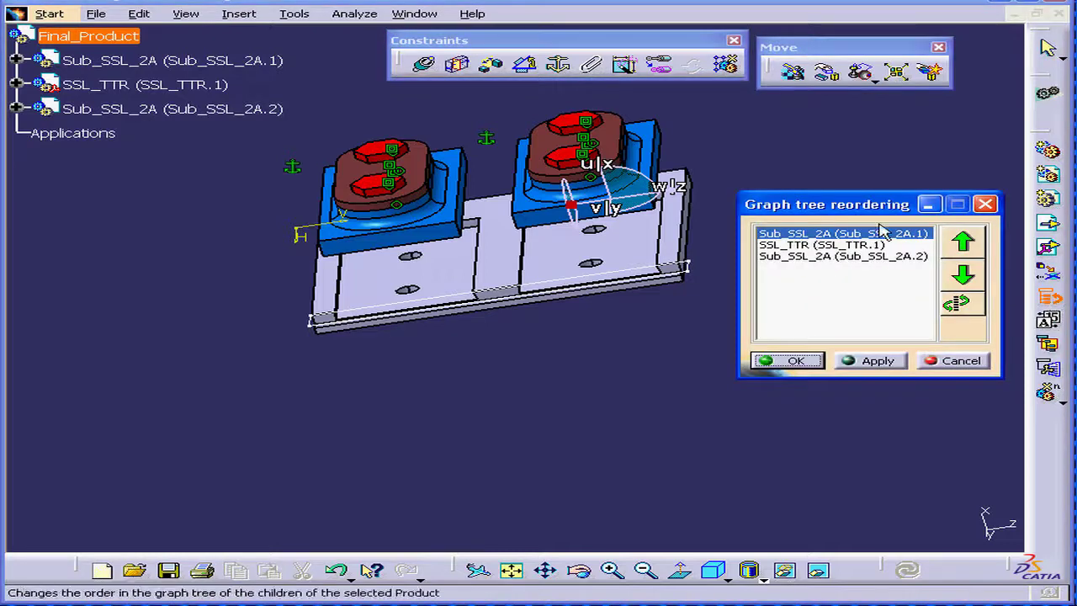
{"action": "left_click_drag", "start_coordinate": [889, 210], "coordinate": [872, 221]}
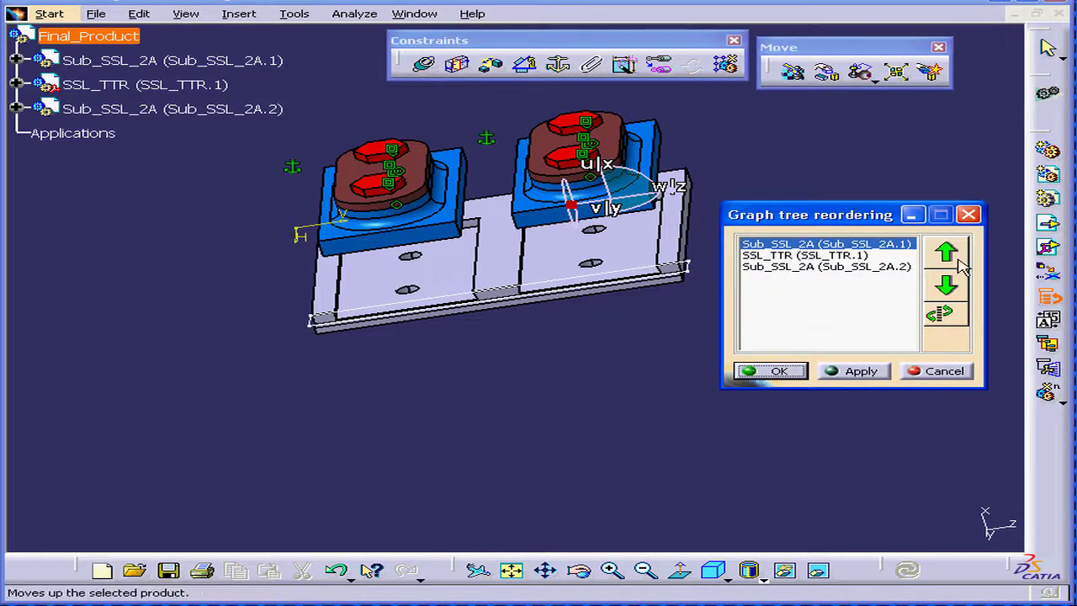
{"action": "left_click", "coordinate": [945, 284]}
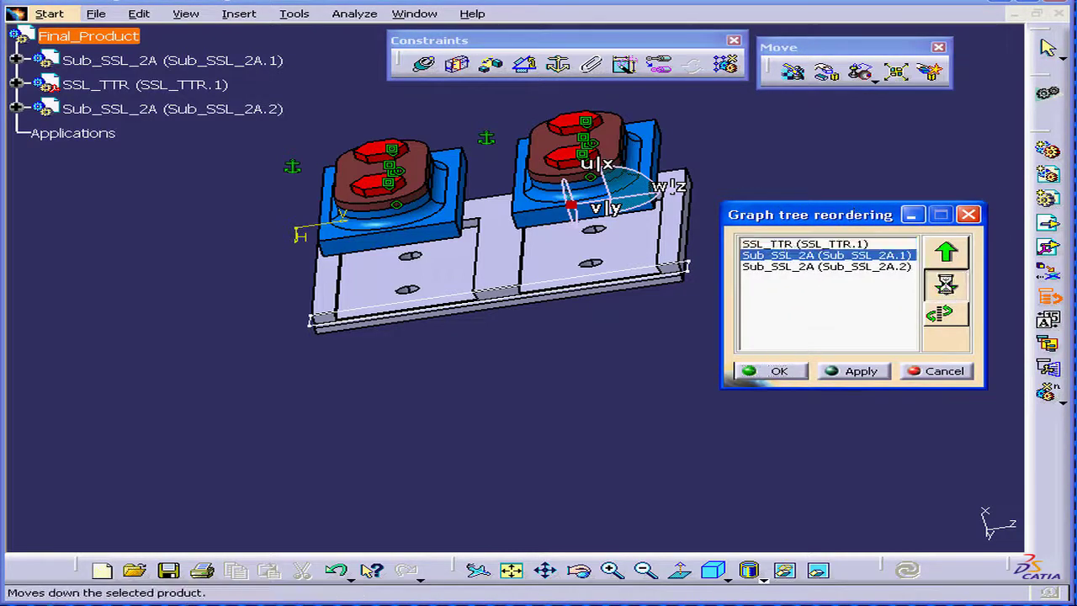
{"action": "left_click", "coordinate": [867, 374]}
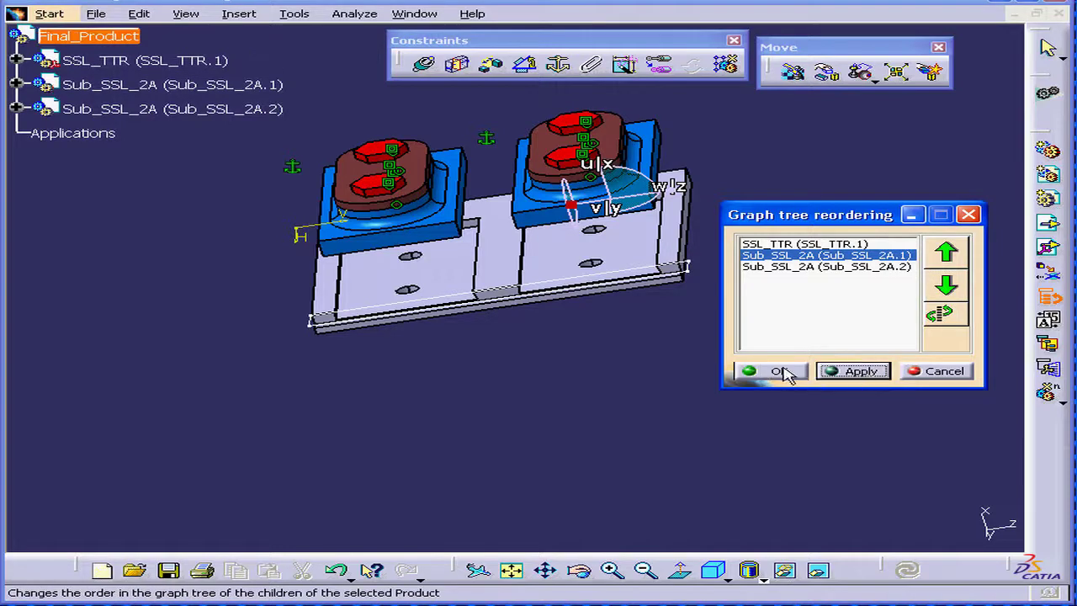
{"action": "left_click", "coordinate": [778, 371]}
- Add a Fix constraint to the SSL_TTR plate
{"action": "middle_click_drag", "start_coordinate": [507, 255], "coordinate": [599, 290]}
{"action": "left_click", "coordinate": [829, 144]}
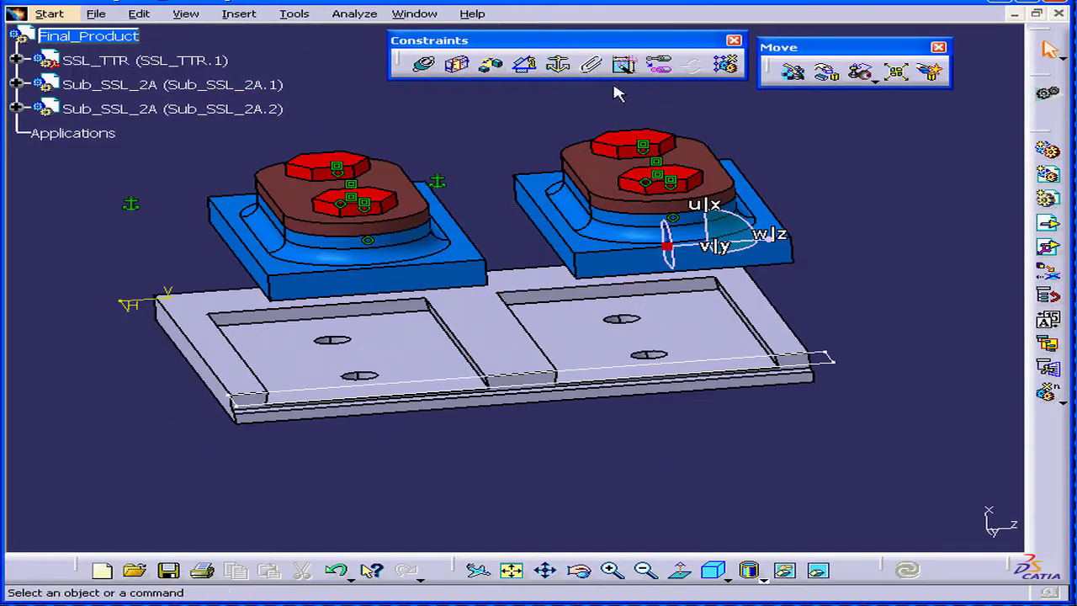
{"action": "left_click", "coordinate": [558, 65]}
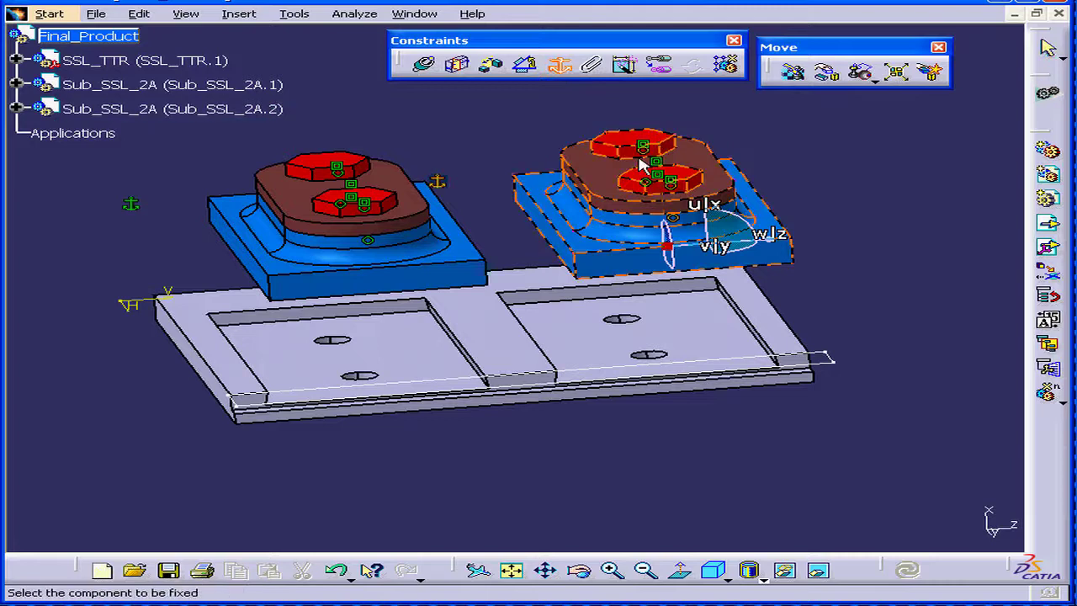
{"action": "left_click", "coordinate": [514, 347]}
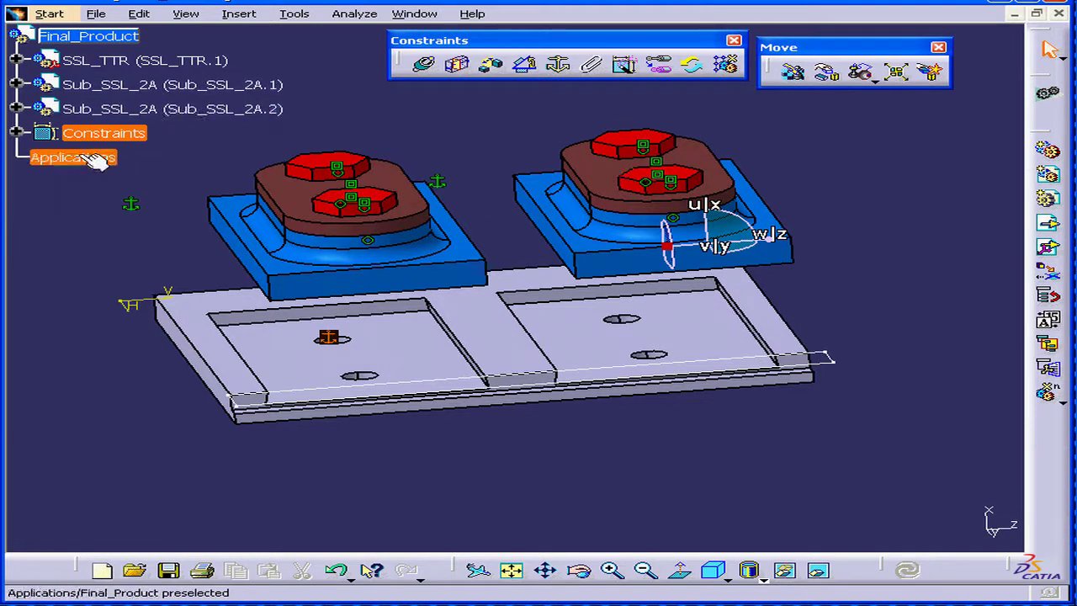
- Expand Sub_SSL_2A.1, hide its Bolt.1 component and show it again
{"action": "left_click", "coordinate": [14, 84]}
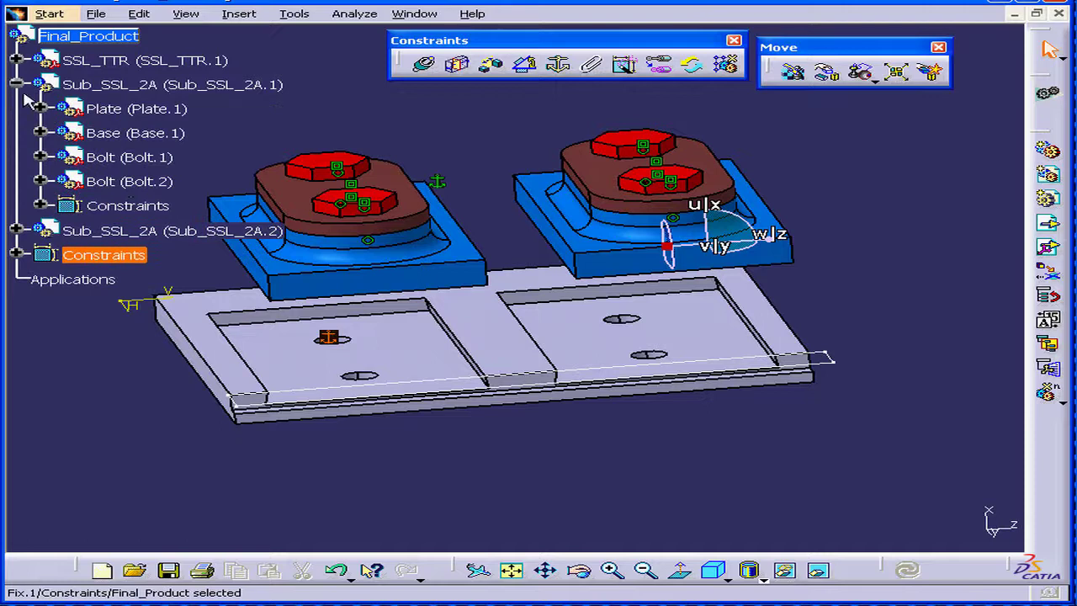
{"action": "right_click", "coordinate": [72, 158]}
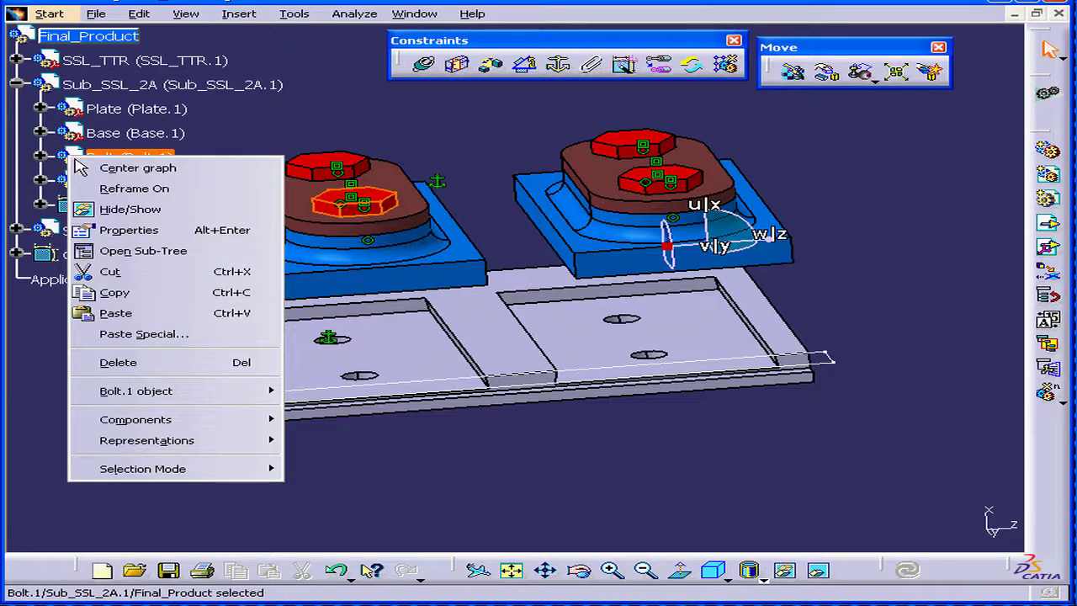
{"action": "left_click", "coordinate": [126, 209]}
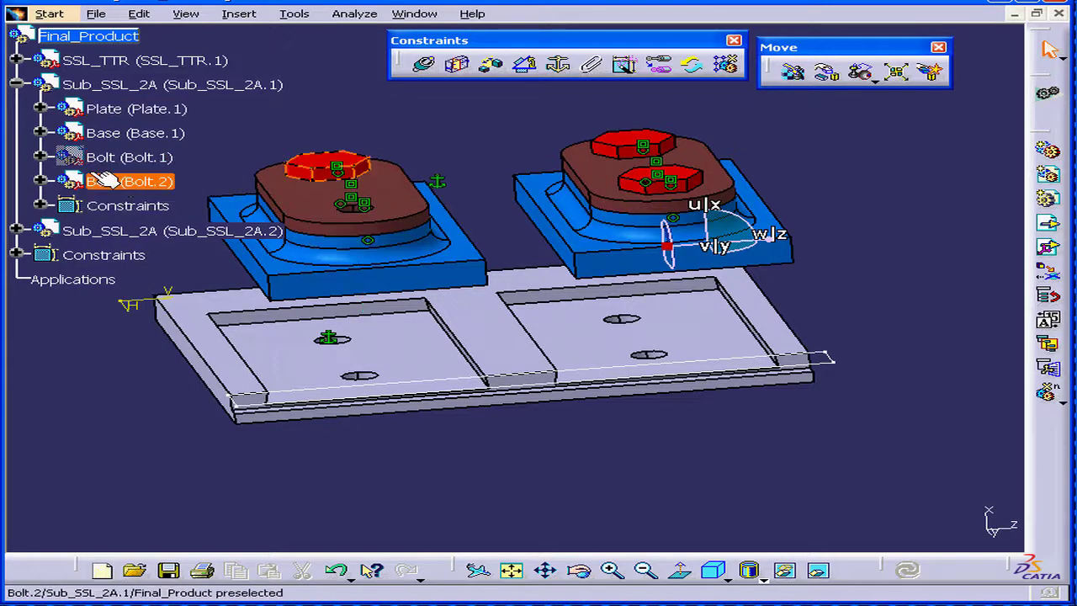
{"action": "left_click", "coordinate": [74, 160]}
{"action": "right_click", "coordinate": [74, 162]}
{"action": "left_click", "coordinate": [101, 210]}
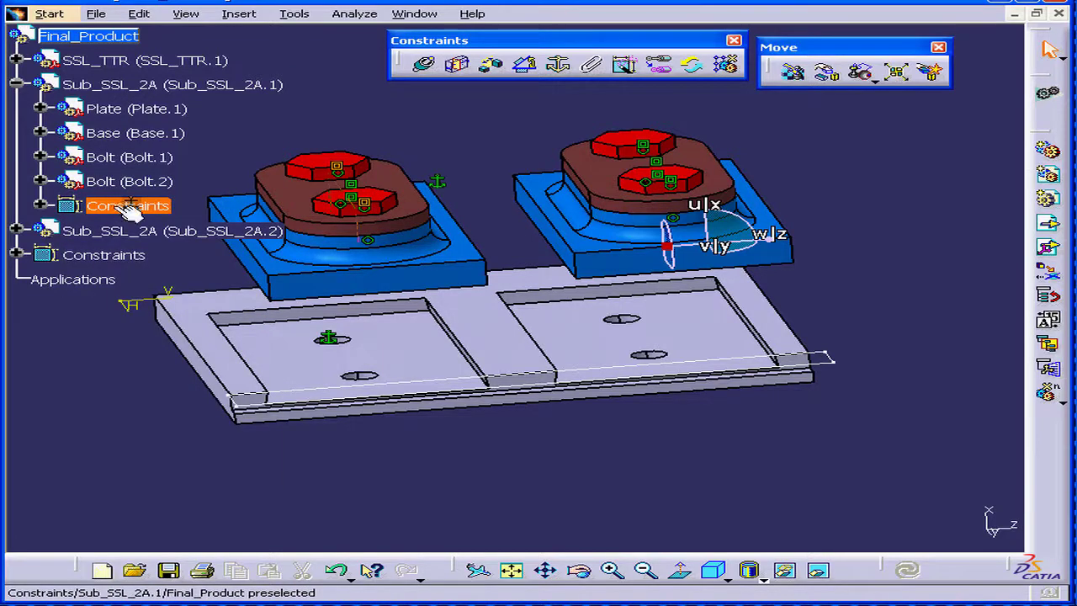
- Expand Bolt.1 down to the Bolt part and hide its PartBody
{"action": "left_click", "coordinate": [39, 157]}
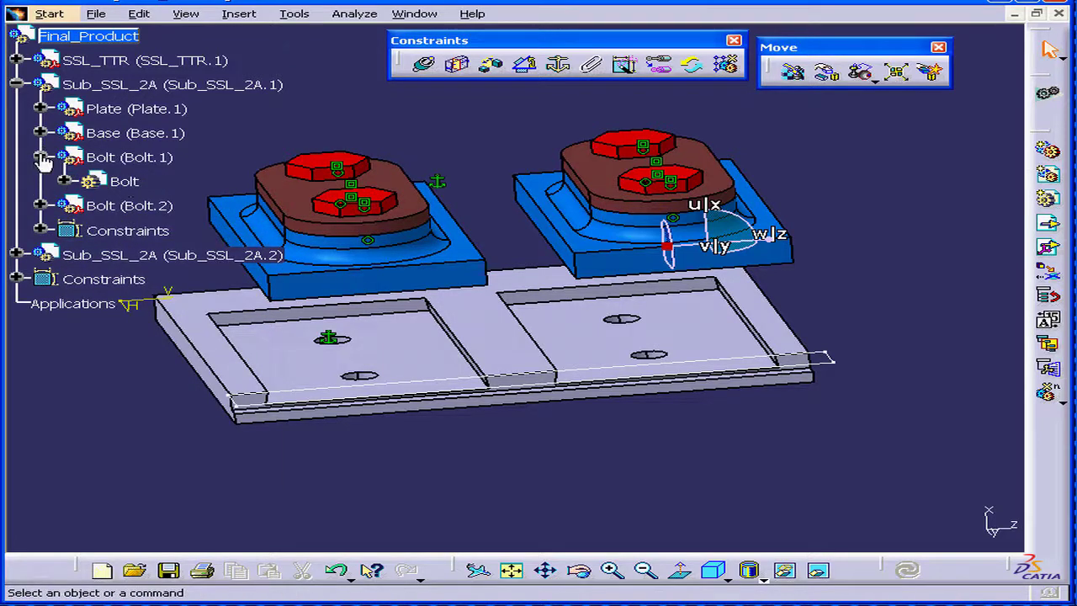
{"action": "left_click_drag", "start_coordinate": [63, 181], "coordinate": [69, 176]}
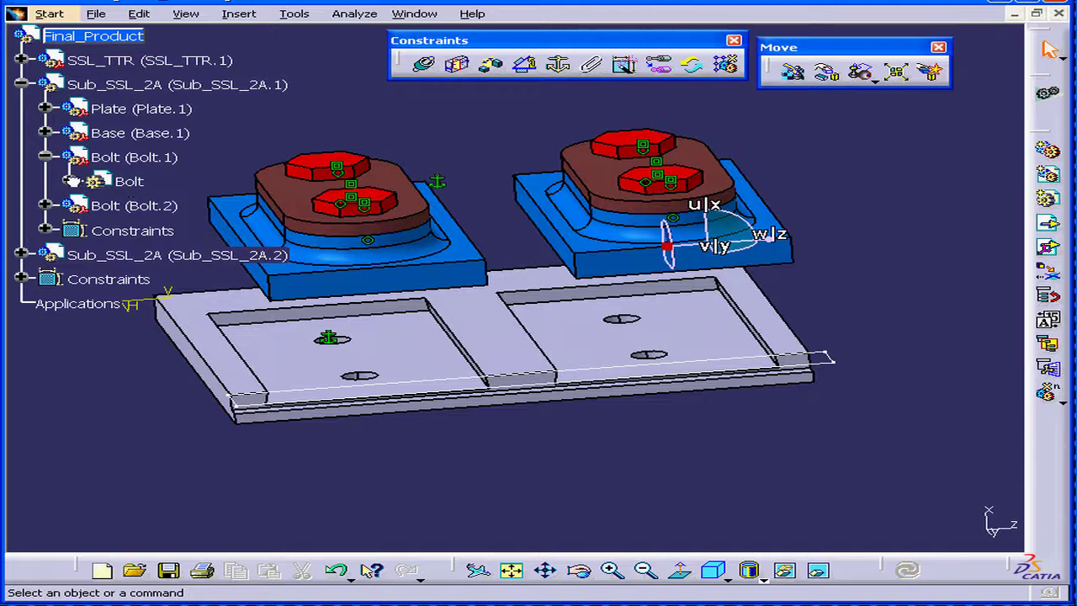
{"action": "left_click", "coordinate": [71, 181]}
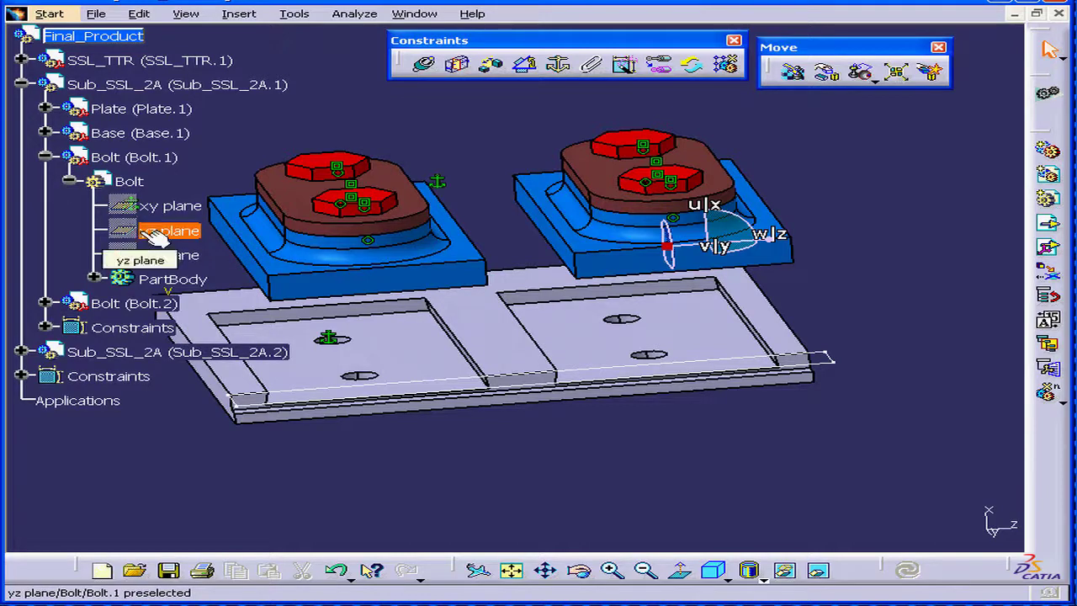
{"action": "right_click", "coordinate": [124, 278]}
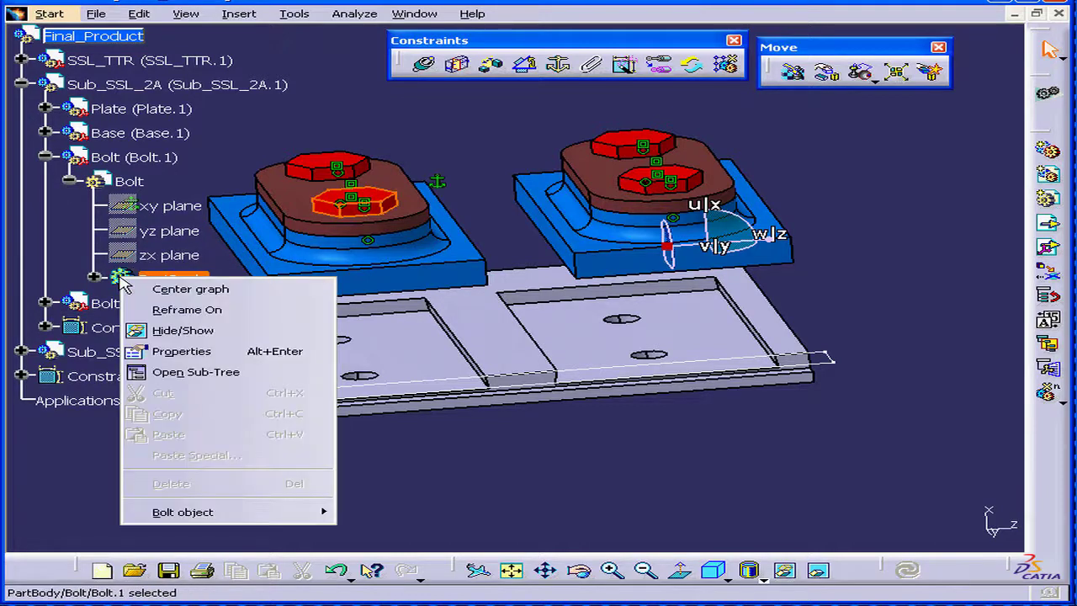
{"action": "left_click", "coordinate": [183, 331]}
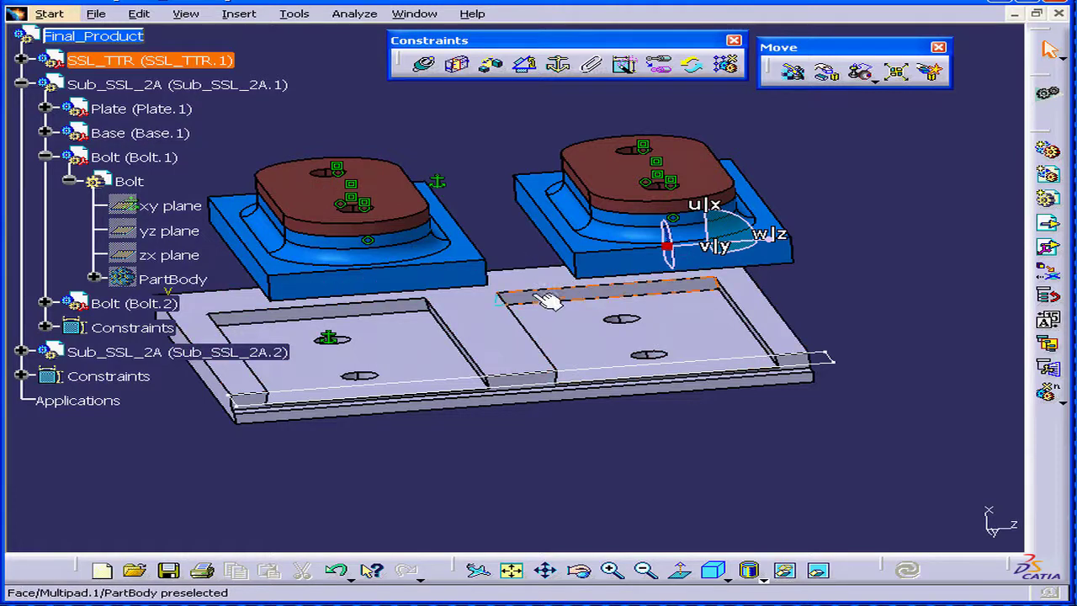
- Add a coincidence constraint between the upper hole axis of the plate's first pocket and the upper base hole axis of Sub_SSL_2A.1
{"action": "middle_click_drag", "start_coordinate": [547, 301], "coordinate": [618, 338]}
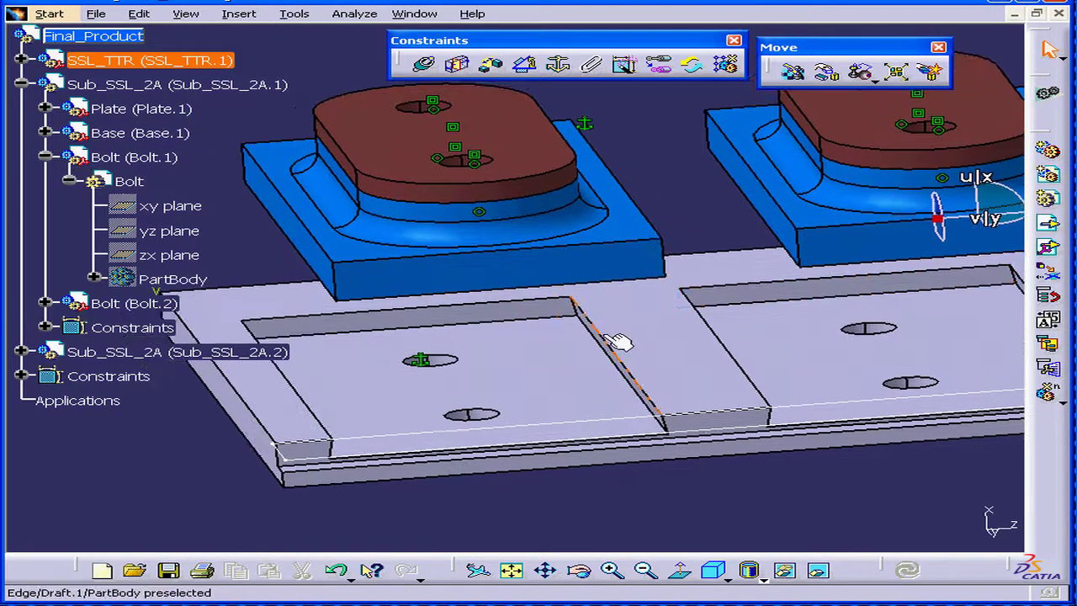
{"action": "left_click", "coordinate": [427, 67]}
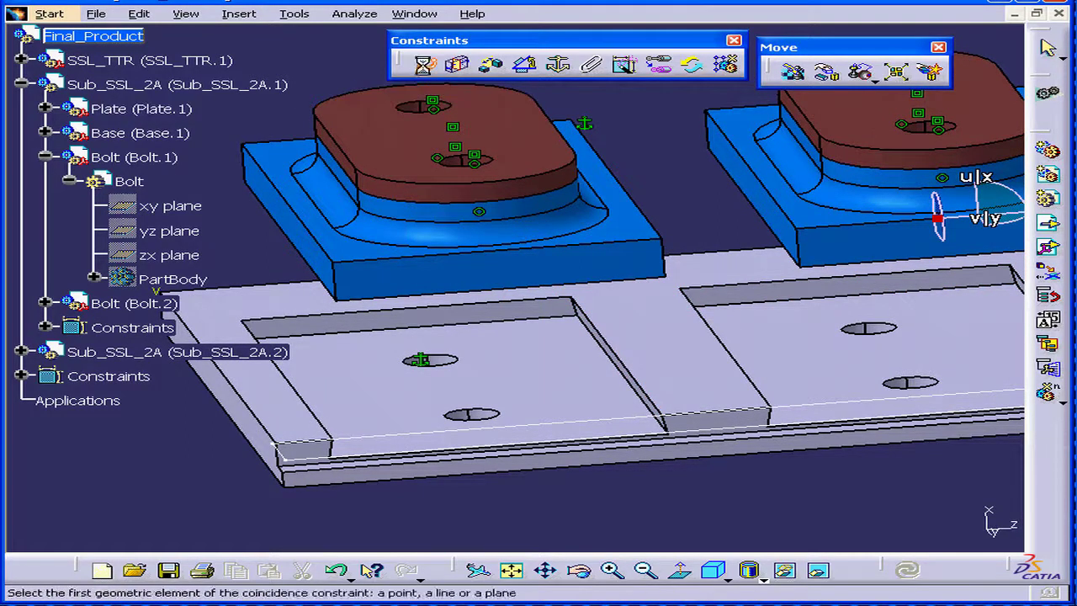
{"action": "left_click", "coordinate": [486, 418]}
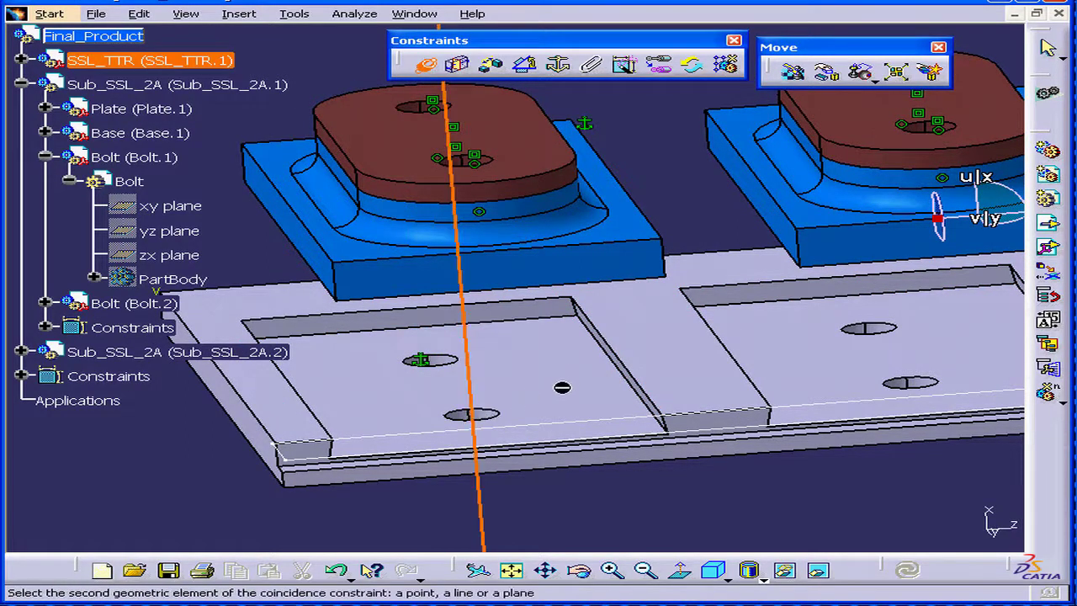
{"action": "middle_click_drag", "start_coordinate": [562, 387], "coordinate": [467, 208]}
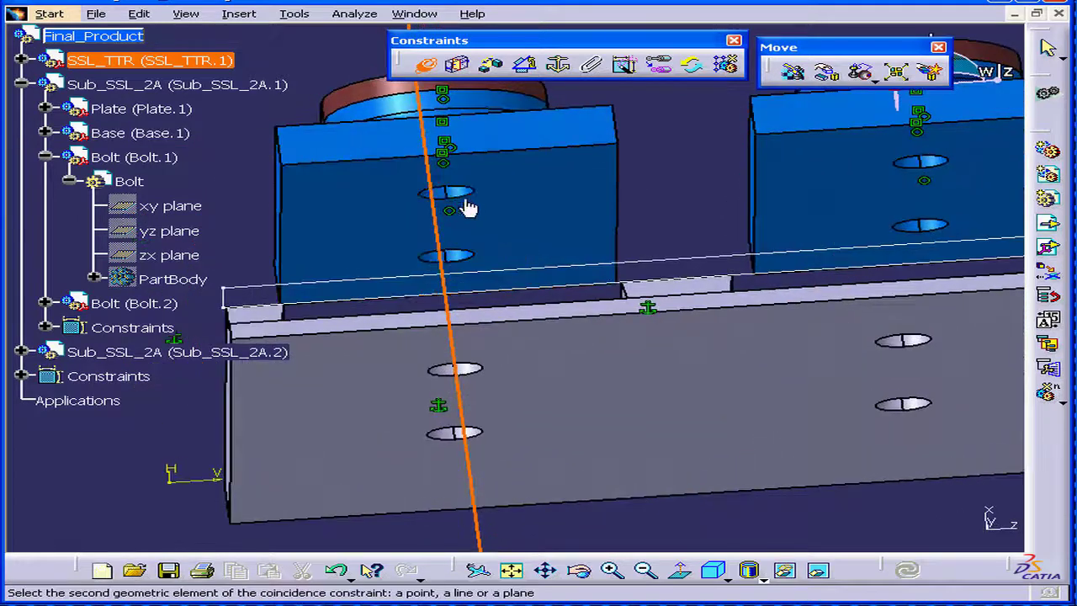
{"action": "left_click", "coordinate": [457, 204]}
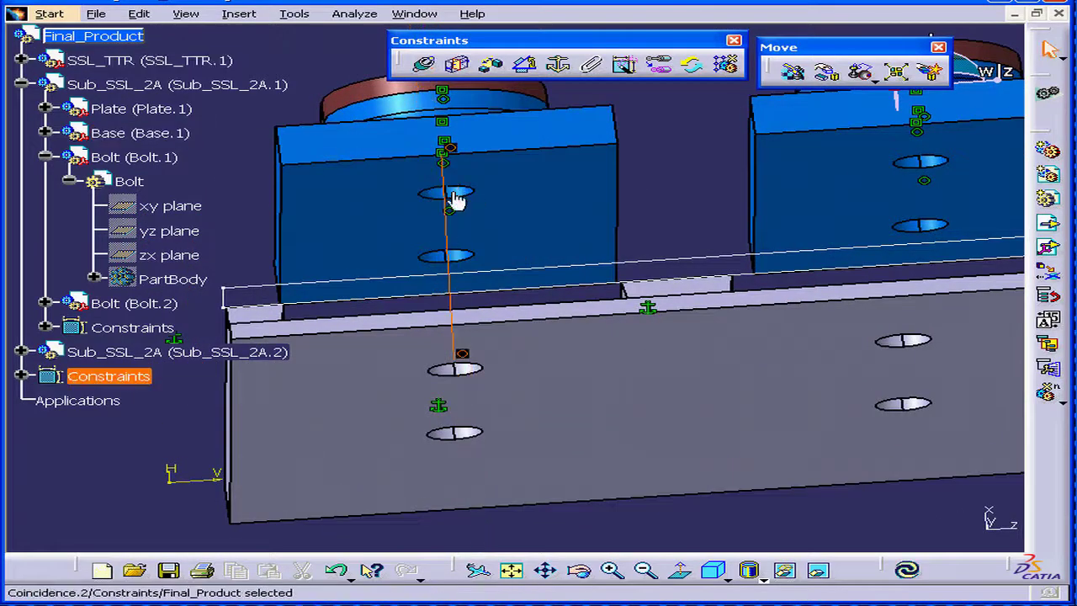
- Add a coincidence constraint between the lower hole axis of the plate's first pocket and the lower base hole axis of Sub_SSL_2A.1
{"action": "left_click", "coordinate": [433, 66]}
{"action": "left_click", "coordinate": [469, 433]}
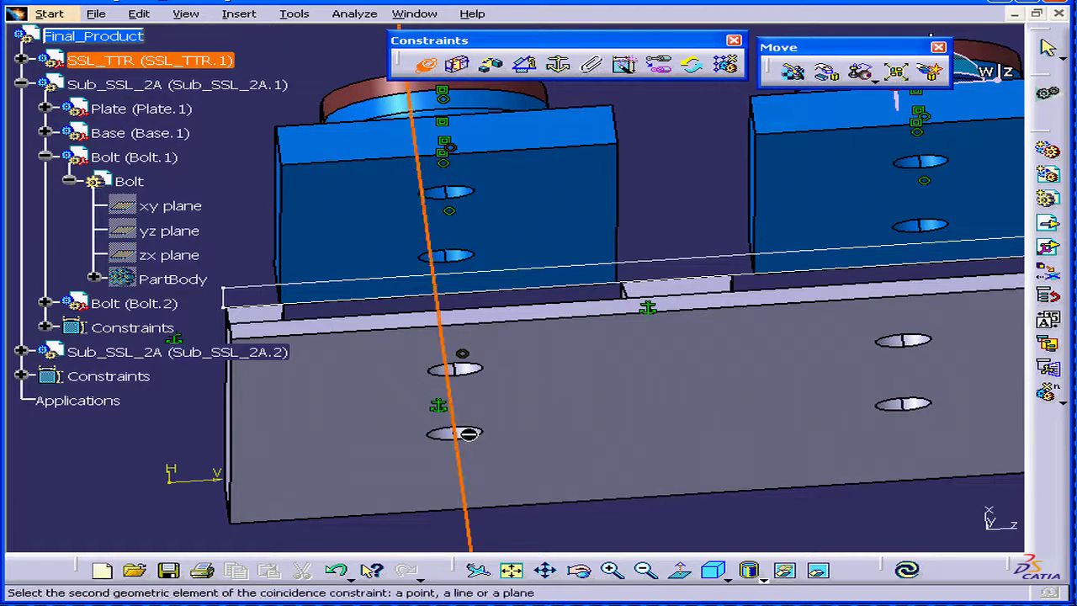
{"action": "left_click", "coordinate": [459, 254]}
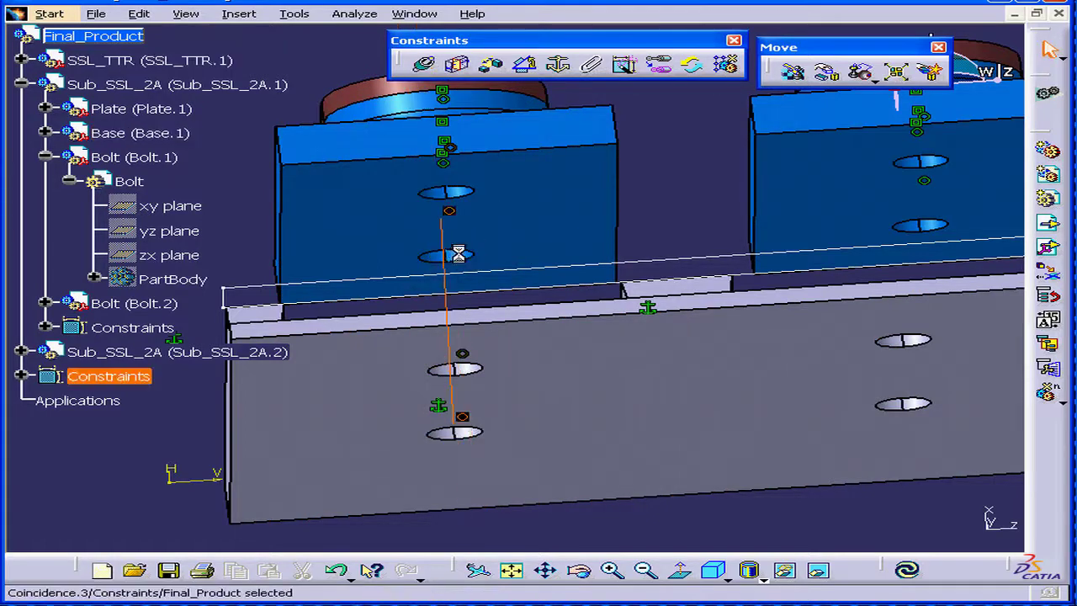
- Add a coincidence constraint between the upper base hole axis of Sub_SSL_2A.2 and the upper hole axis of the plate's second pocket
{"action": "left_click", "coordinate": [425, 65]}
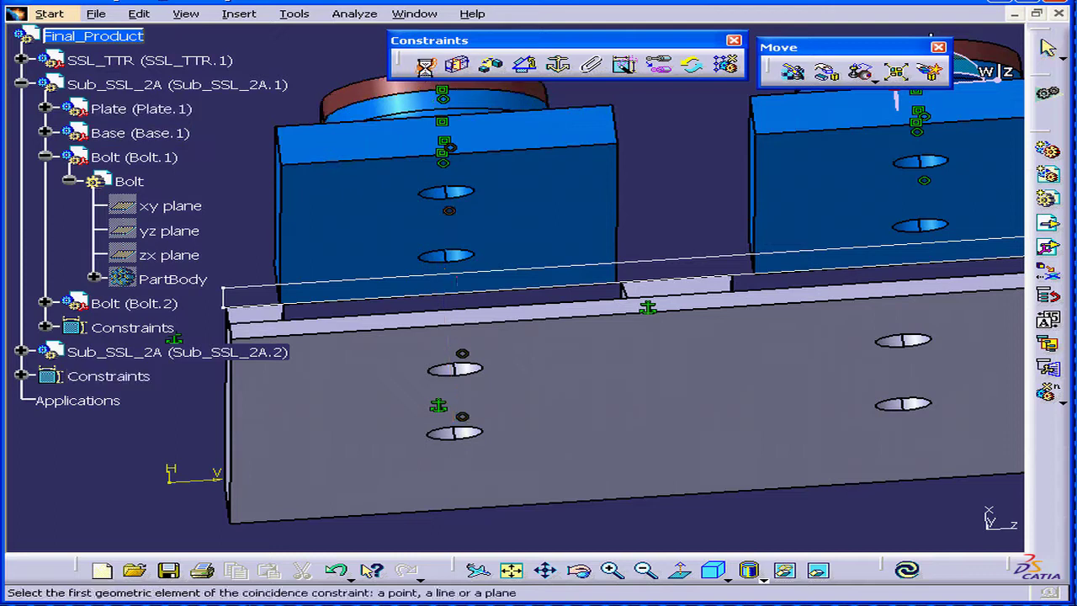
{"action": "left_click", "coordinate": [929, 161]}
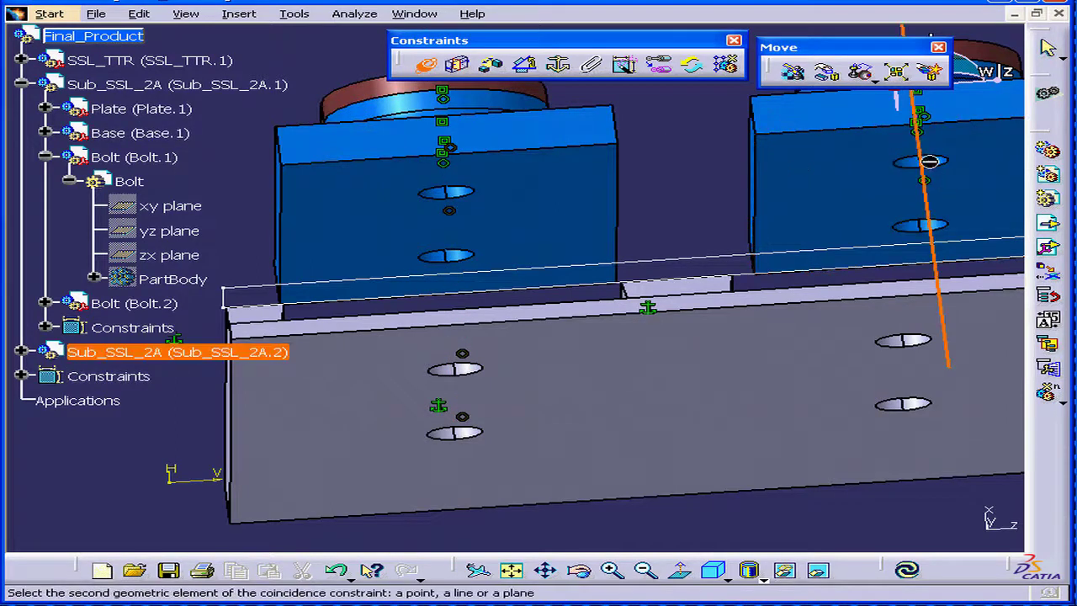
{"action": "left_click", "coordinate": [916, 338]}
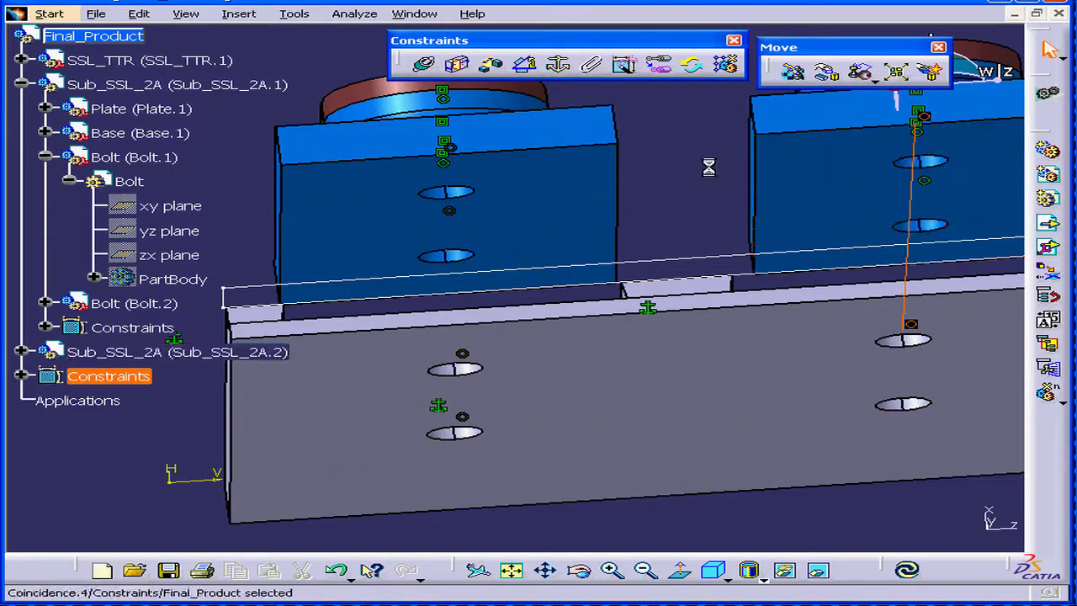
- Add a coincidence constraint between the lower base hole axis of Sub_SSL_2A.2 and the lower hole axis of the plate's second pocket
{"action": "left_click", "coordinate": [425, 65]}
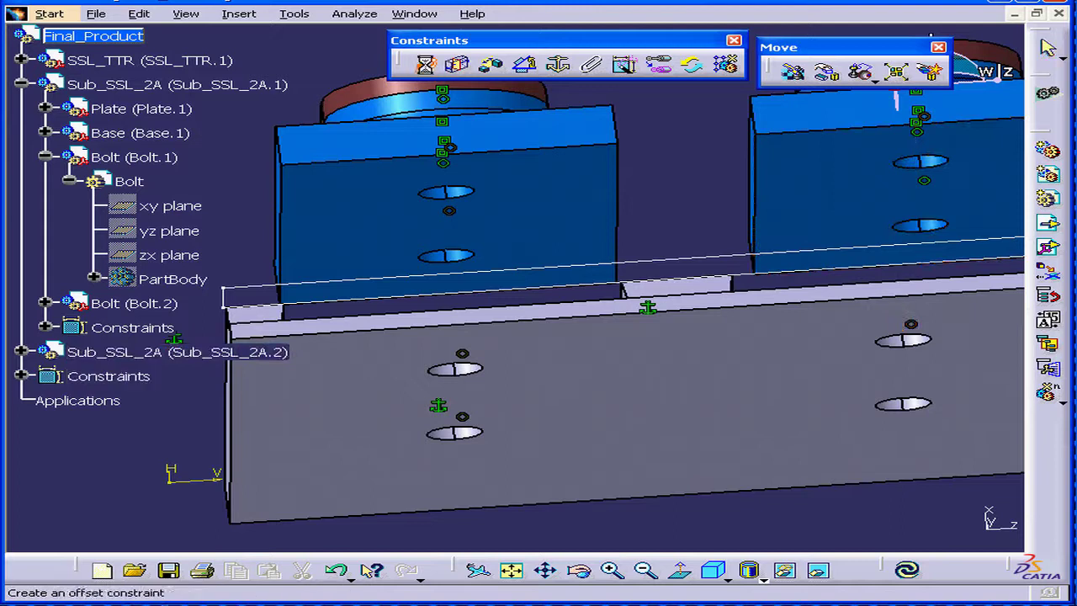
{"action": "left_click", "coordinate": [932, 227]}
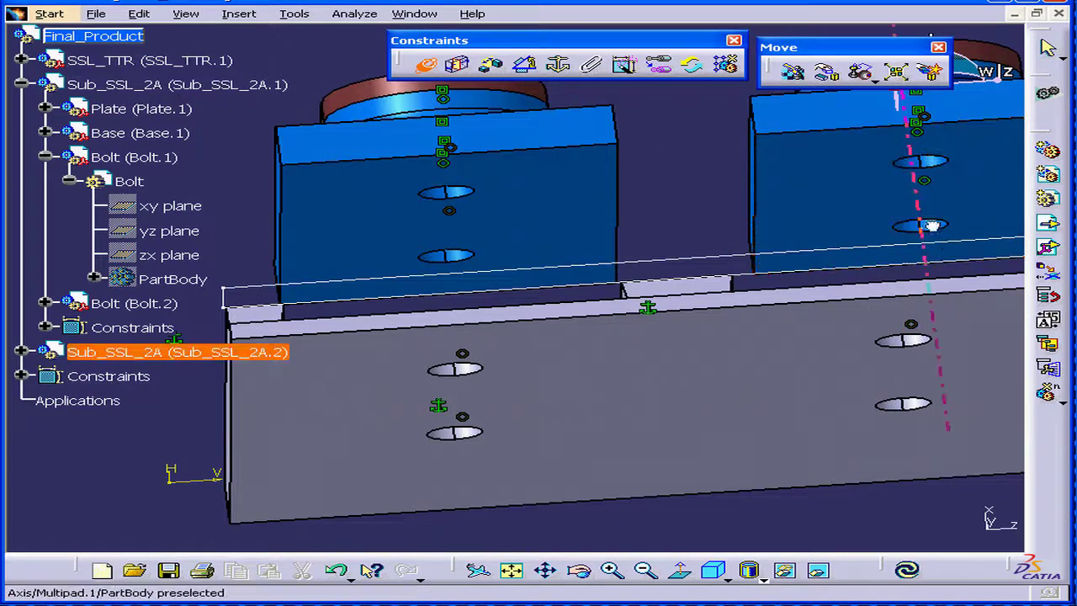
{"action": "left_click", "coordinate": [915, 404]}
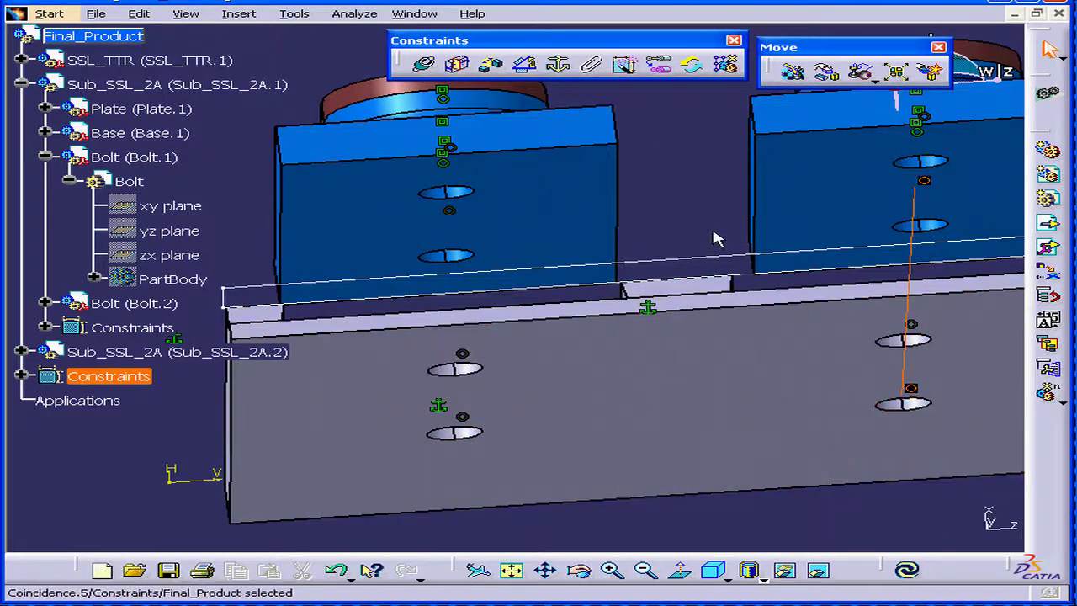
- Add a surface contact constraint between the underside of Sub_SSL_2A.1's base and the floor of the plate's first pocket
{"action": "left_click", "coordinate": [520, 99]}
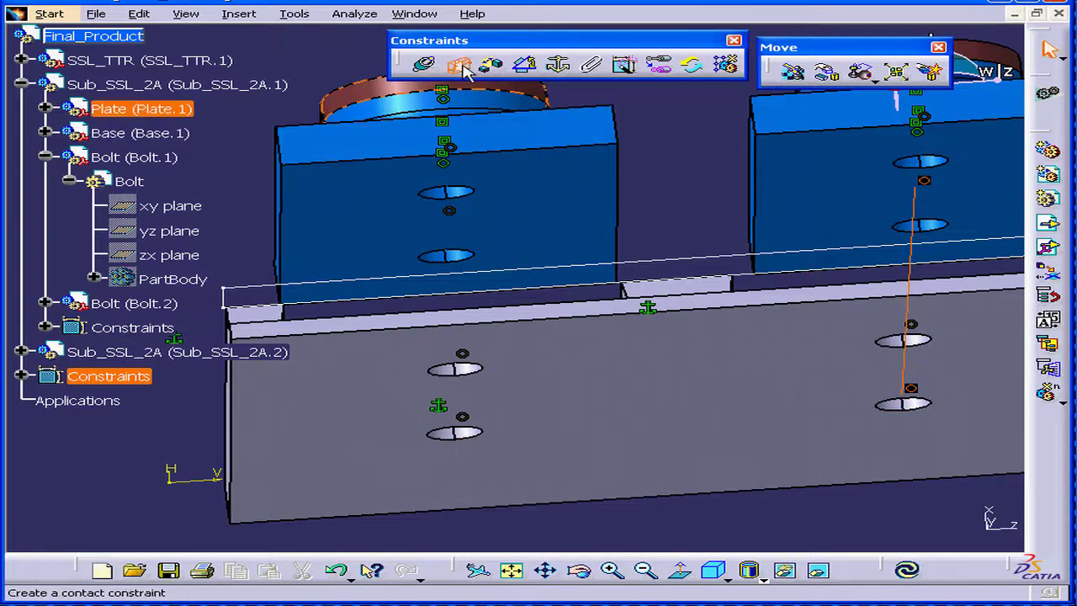
{"action": "left_click", "coordinate": [461, 67]}
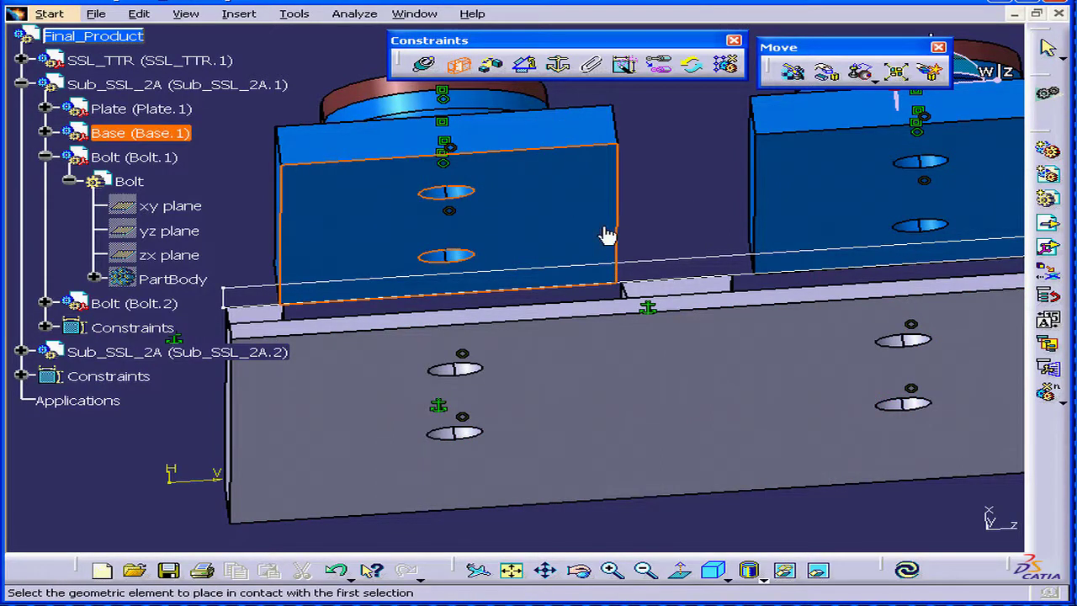
{"action": "middle_click_drag", "start_coordinate": [588, 221], "coordinate": [580, 372]}
{"action": "left_click", "coordinate": [580, 372]}
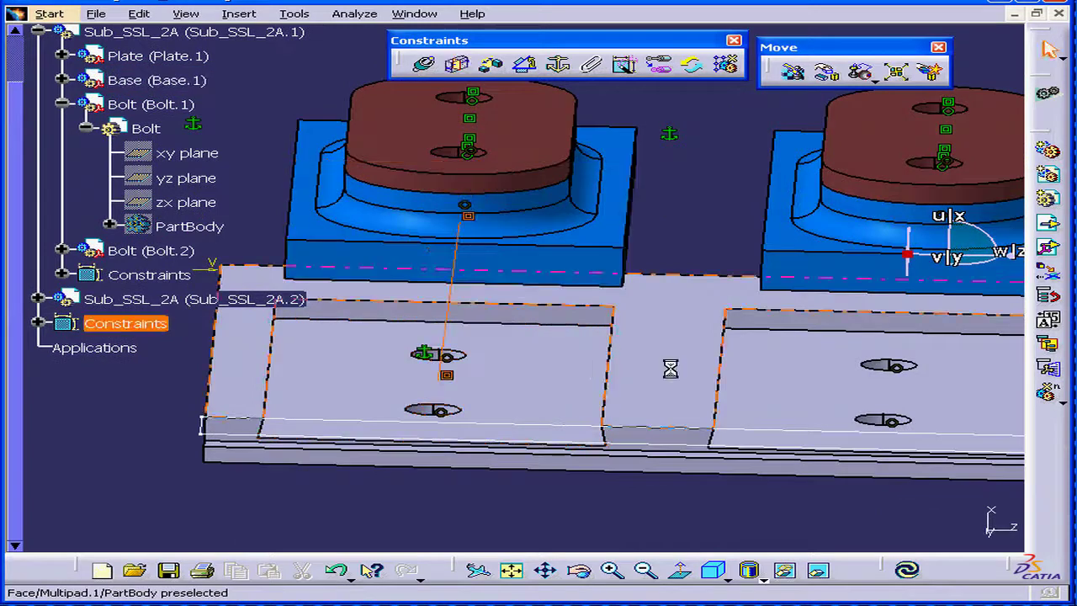
- Add a surface contact constraint between the second pocket's floor and the underside of Sub_SSL_2A.2's base, and update the assembly
{"action": "left_click", "coordinate": [461, 67]}
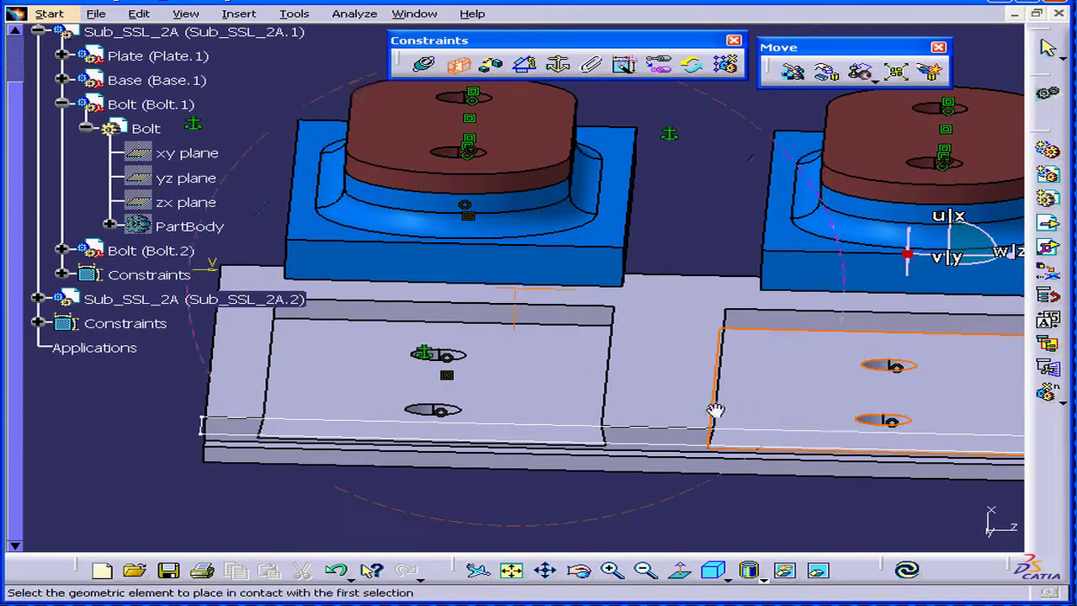
{"action": "middle_click_drag", "start_coordinate": [714, 408], "coordinate": [793, 178]}
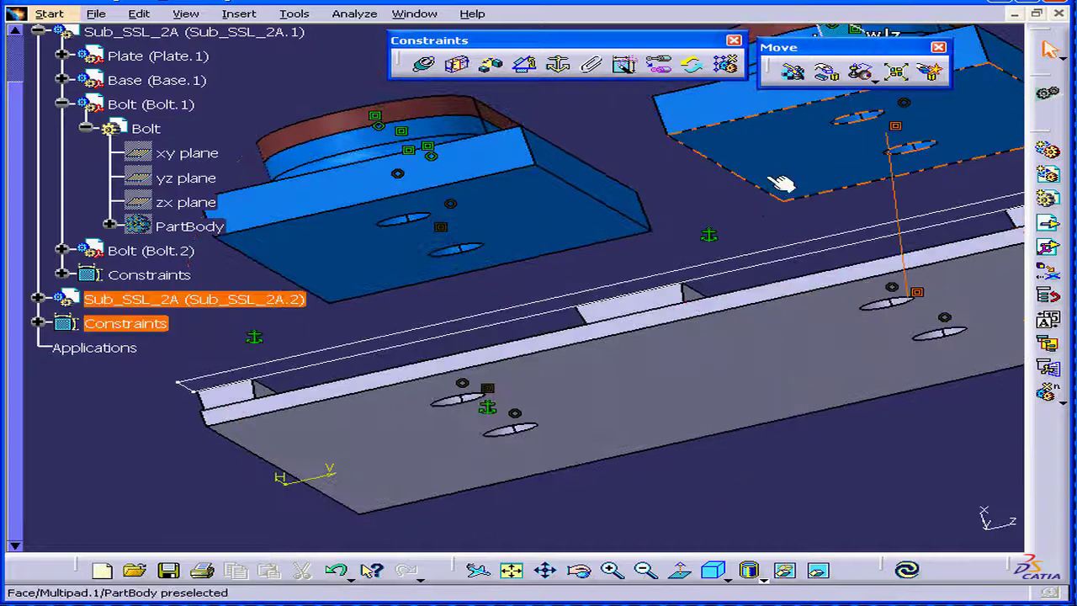
{"action": "middle_click_drag", "start_coordinate": [714, 279], "coordinate": [716, 353]}
{"action": "middle_click_drag", "start_coordinate": [664, 277], "coordinate": [701, 404]}
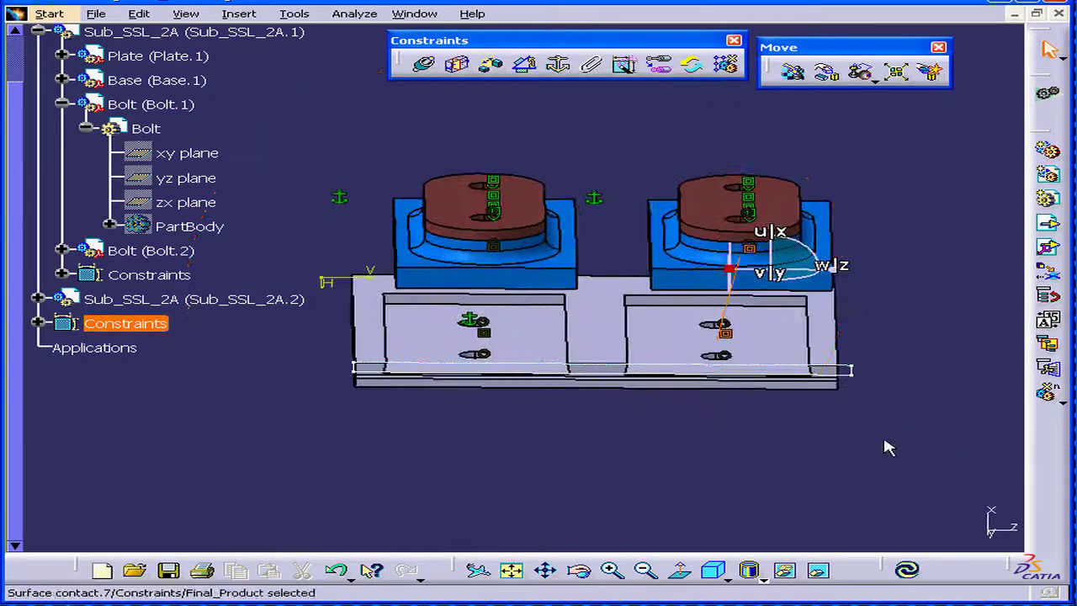
{"action": "left_click", "coordinate": [909, 572]}
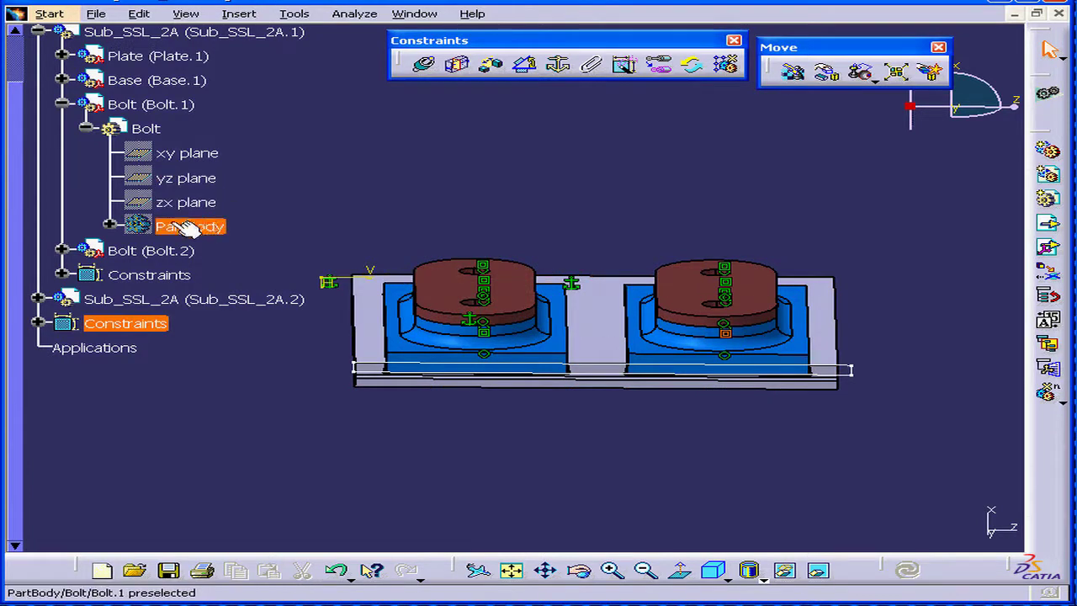
- Show the hidden PartBody of the Bolt part in Bolt.1
{"action": "left_click", "coordinate": [139, 229]}
{"action": "right_click", "coordinate": [139, 229]}
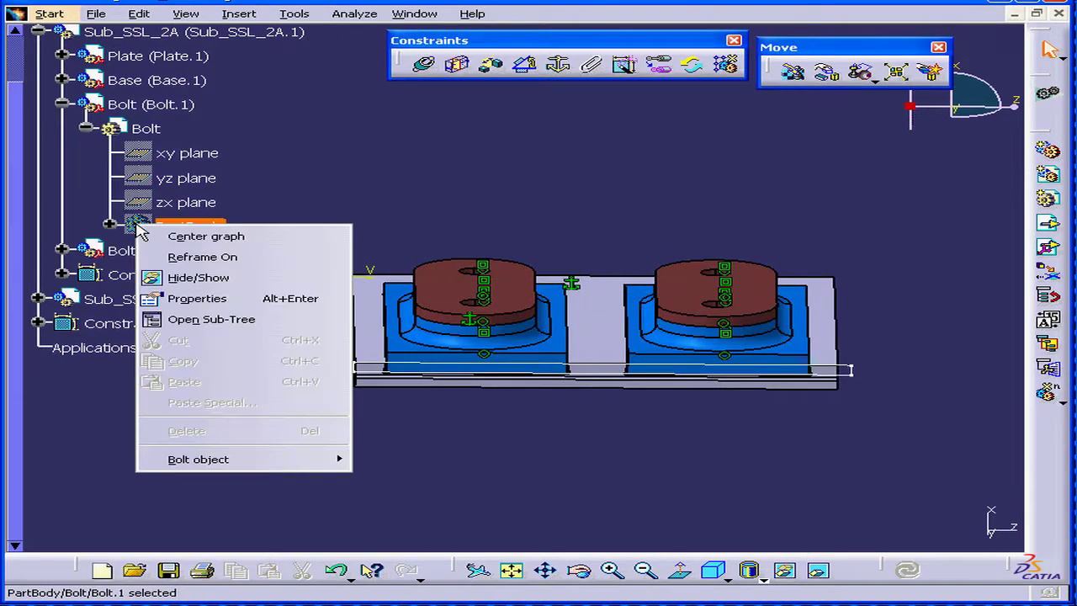
{"action": "left_click", "coordinate": [220, 286]}
- Examine from several angles how the base of Sub_SSL_2A.1 sits in the plate's pocket
{"action": "middle_click_drag", "start_coordinate": [543, 351], "coordinate": [541, 275]}
{"action": "middle_click_drag", "start_coordinate": [650, 424], "coordinate": [578, 366]}
{"action": "middle_click_drag", "start_coordinate": [404, 373], "coordinate": [447, 310]}
{"action": "middle_click_drag", "start_coordinate": [320, 423], "coordinate": [552, 361]}
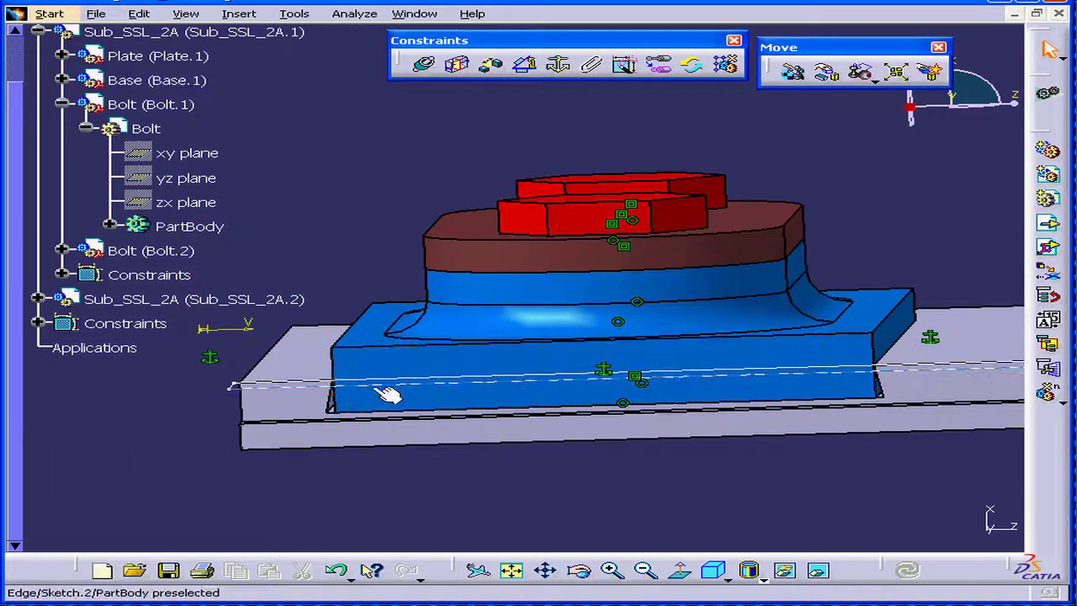
{"action": "middle_click_drag", "start_coordinate": [407, 389], "coordinate": [438, 391]}
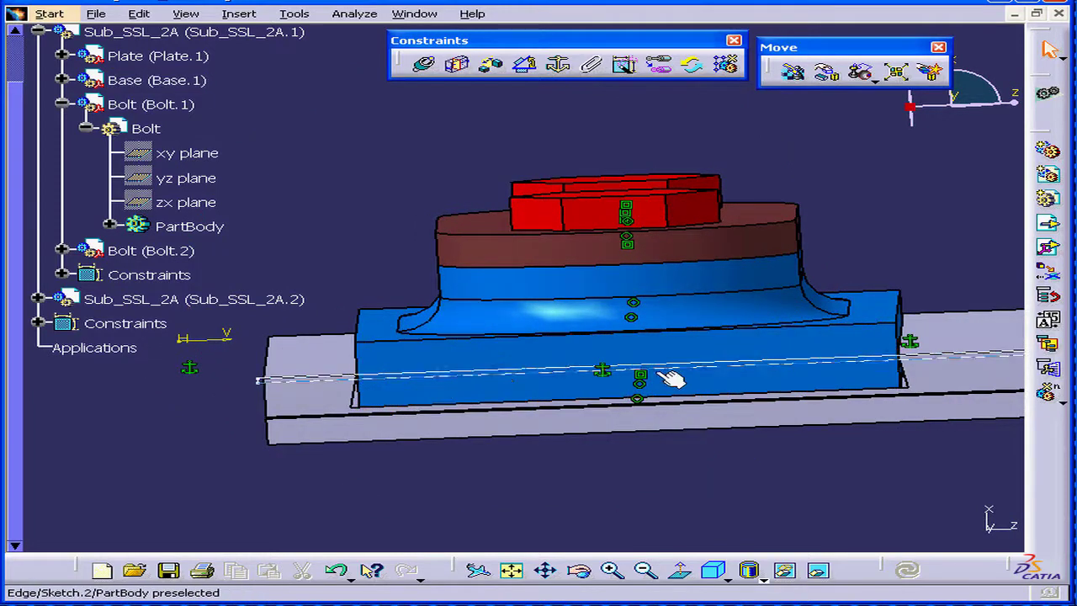
{"action": "middle_click_drag", "start_coordinate": [714, 373], "coordinate": [736, 404]}
{"action": "middle_click_drag", "start_coordinate": [807, 376], "coordinate": [748, 395]}
{"action": "left_click", "coordinate": [569, 404]}
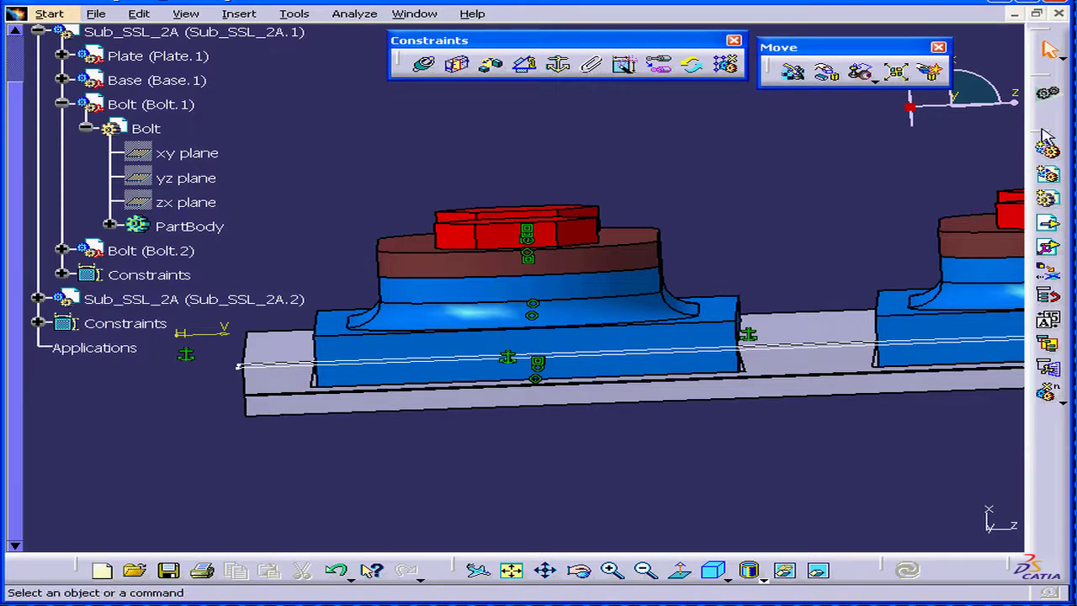
- Undock the Product Structure Tools toolbar and dock it back in its place
{"action": "left_click_drag", "start_coordinate": [1046, 135], "coordinate": [689, 143]}
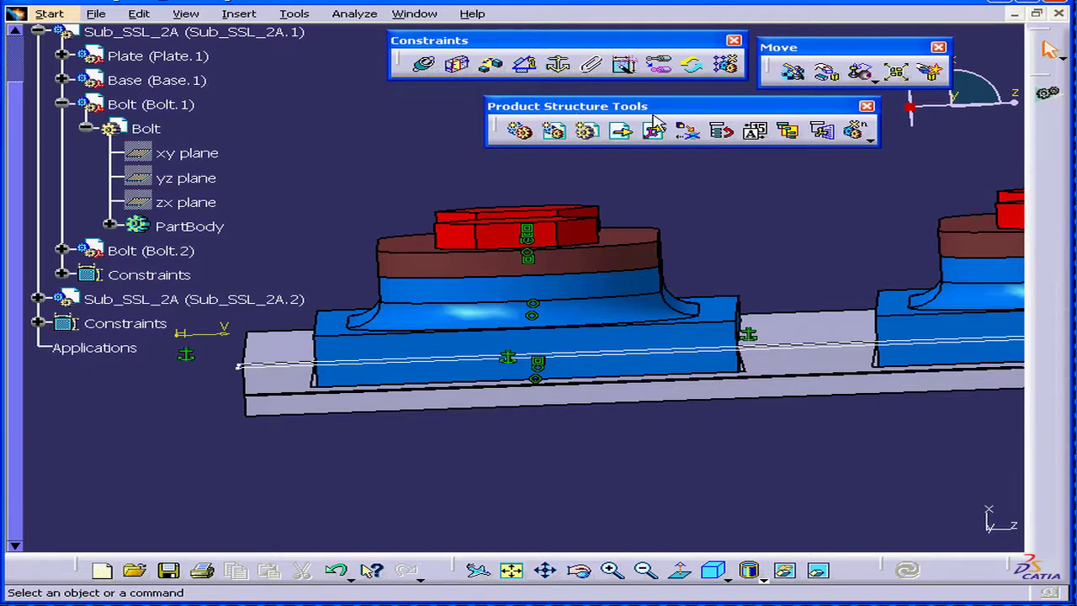
{"action": "left_click_drag", "start_coordinate": [503, 130], "coordinate": [1043, 155]}
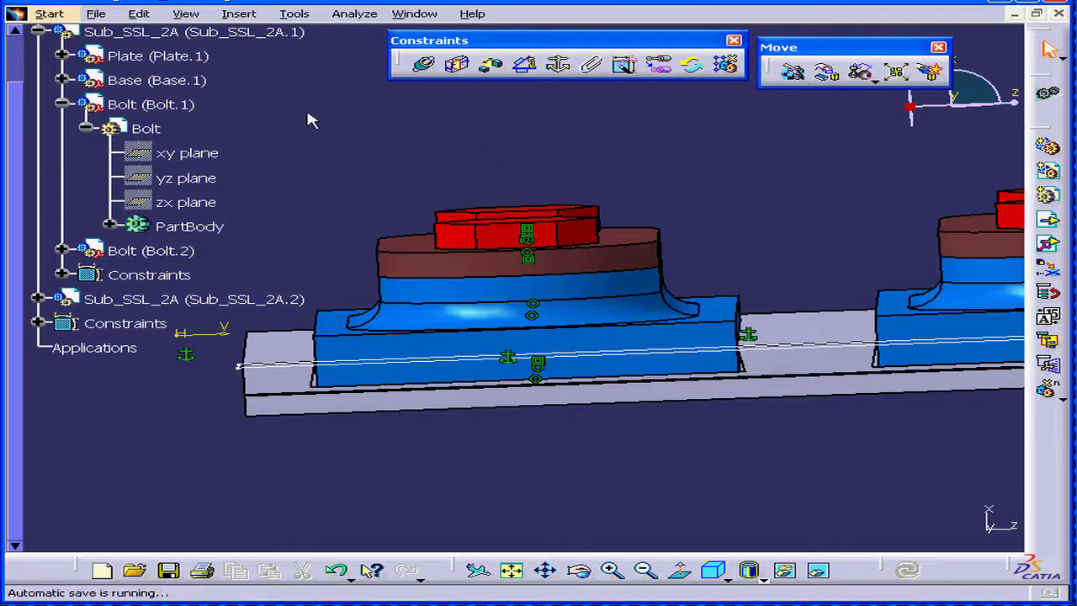
- Replace the Base.1 component with SSL_TTB.CATPart from the SSL_1A folder, for all instances of the component
{"action": "left_click", "coordinate": [139, 80]}
{"action": "right_click", "coordinate": [136, 81]}
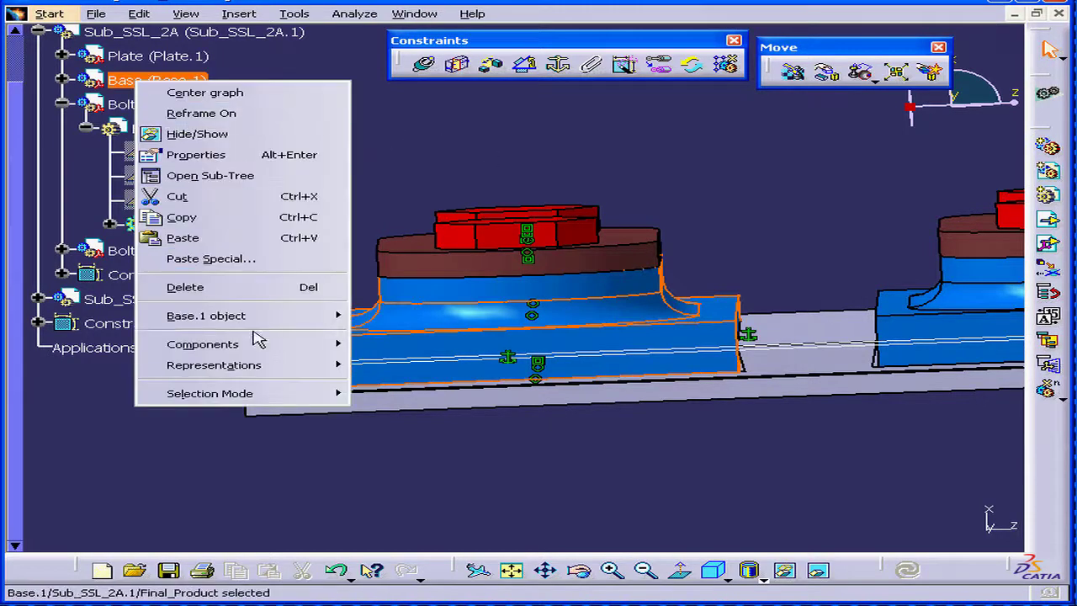
{"action": "mouse_move", "coordinate": [259, 349]}
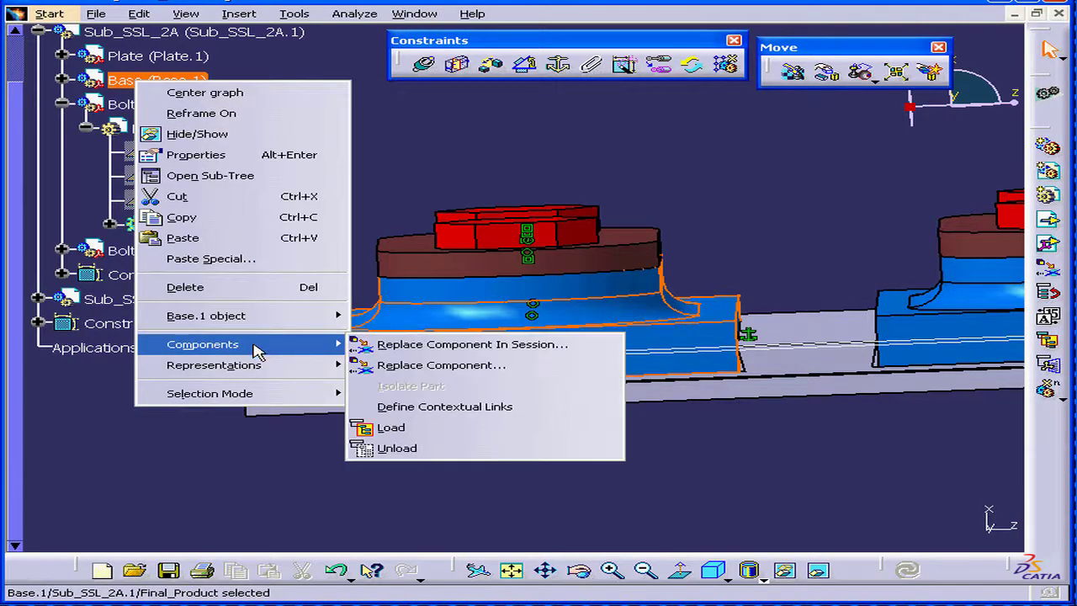
{"action": "left_click", "coordinate": [476, 366]}
{"action": "left_click_drag", "start_coordinate": [366, 73], "coordinate": [393, 90]}
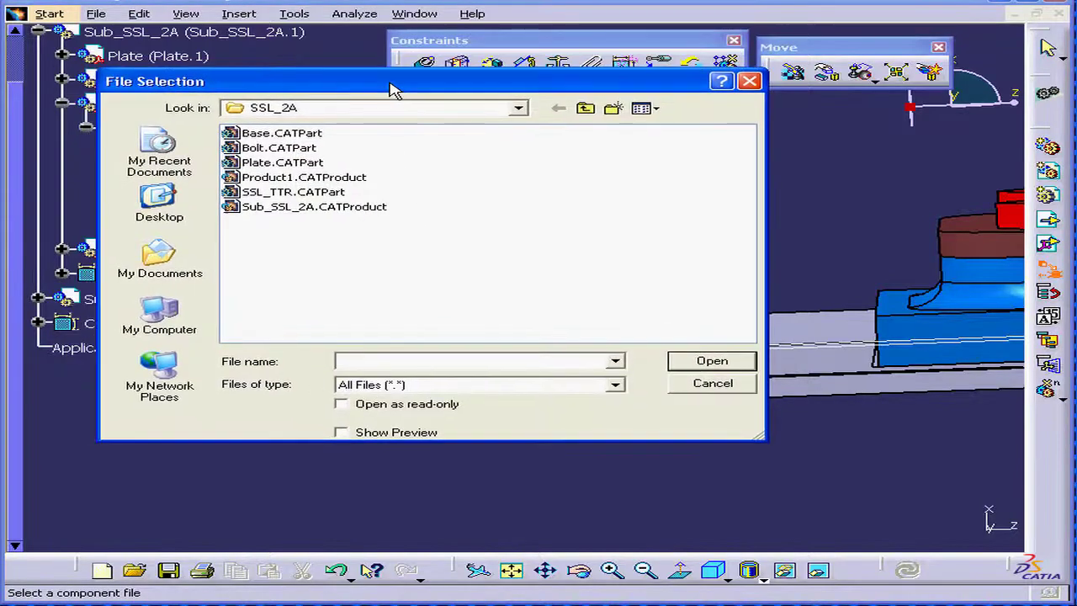
{"action": "left_click", "coordinate": [586, 110]}
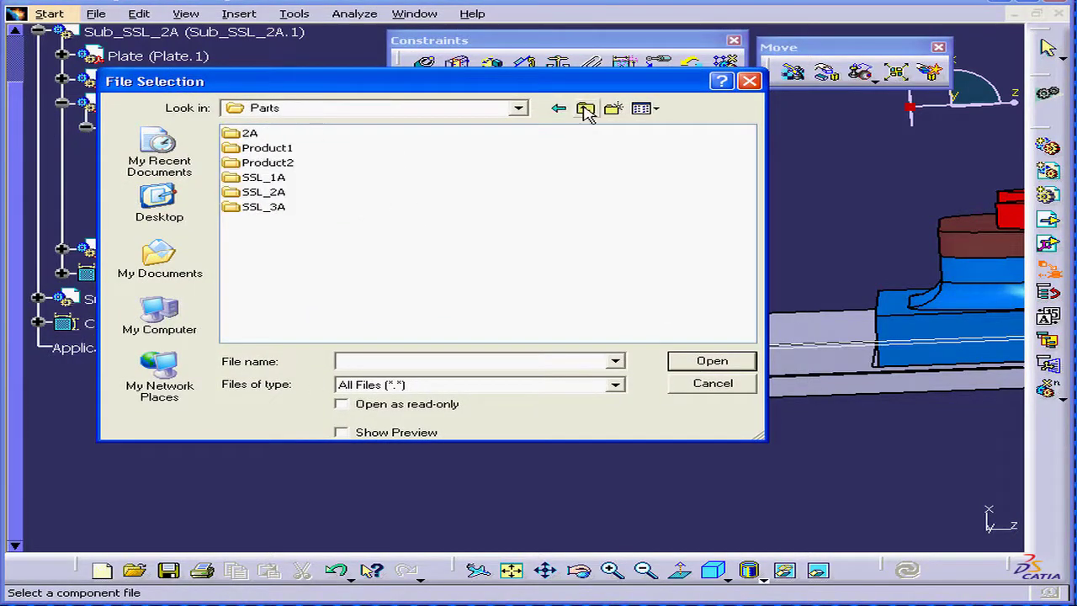
{"action": "double_click", "coordinate": [265, 177]}
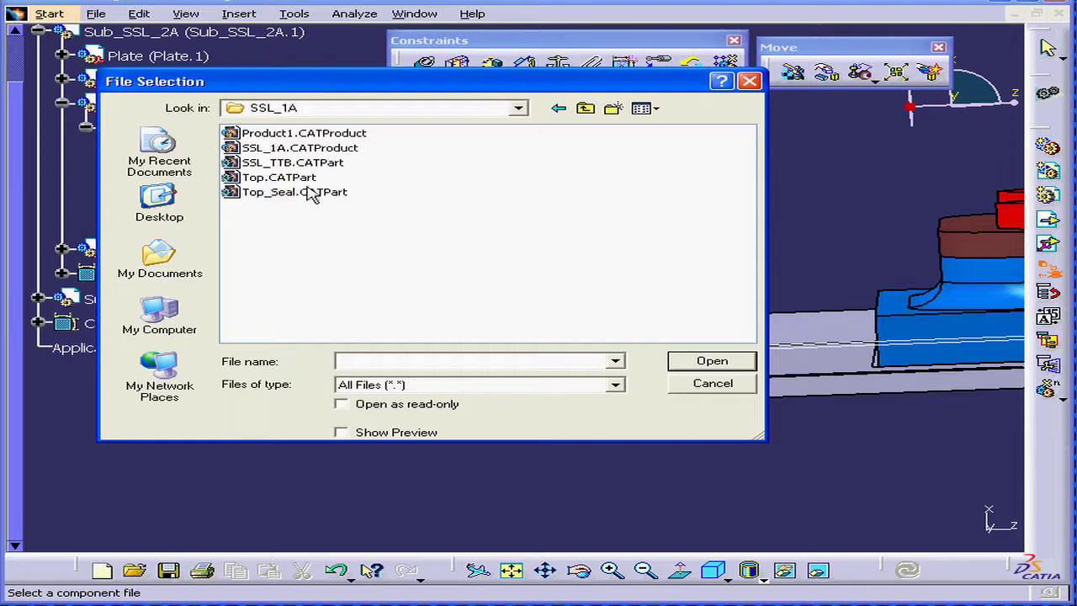
{"action": "left_click", "coordinate": [301, 164]}
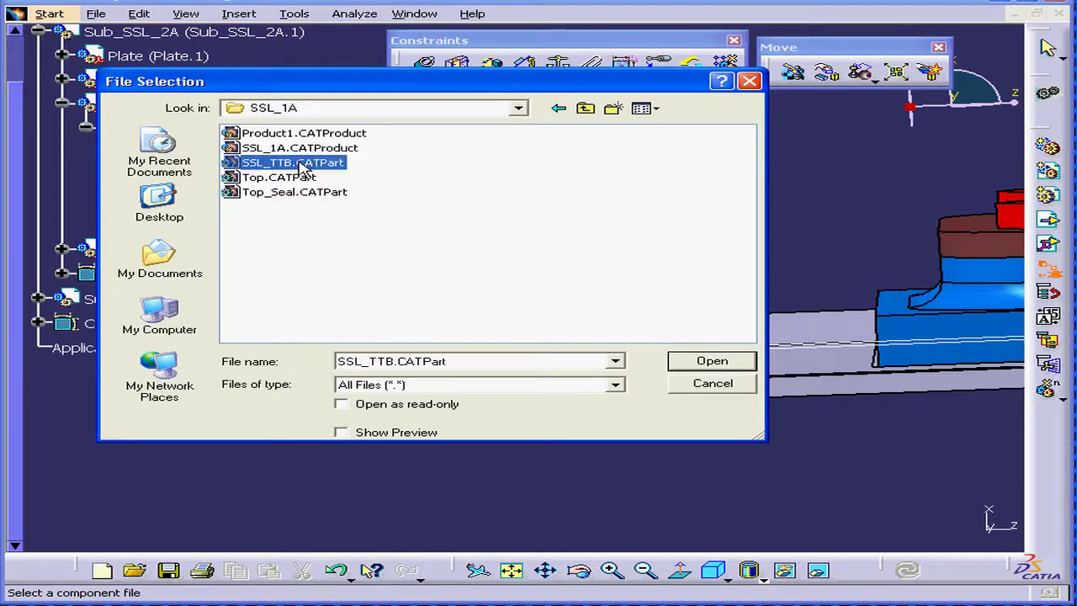
{"action": "left_click", "coordinate": [710, 360]}
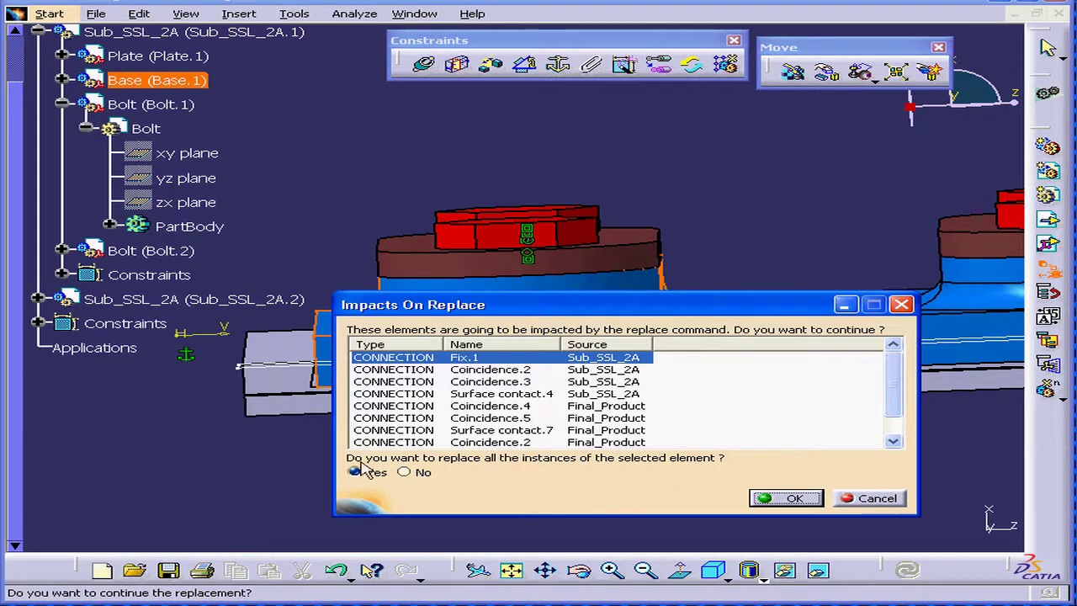
{"action": "left_click", "coordinate": [791, 498]}
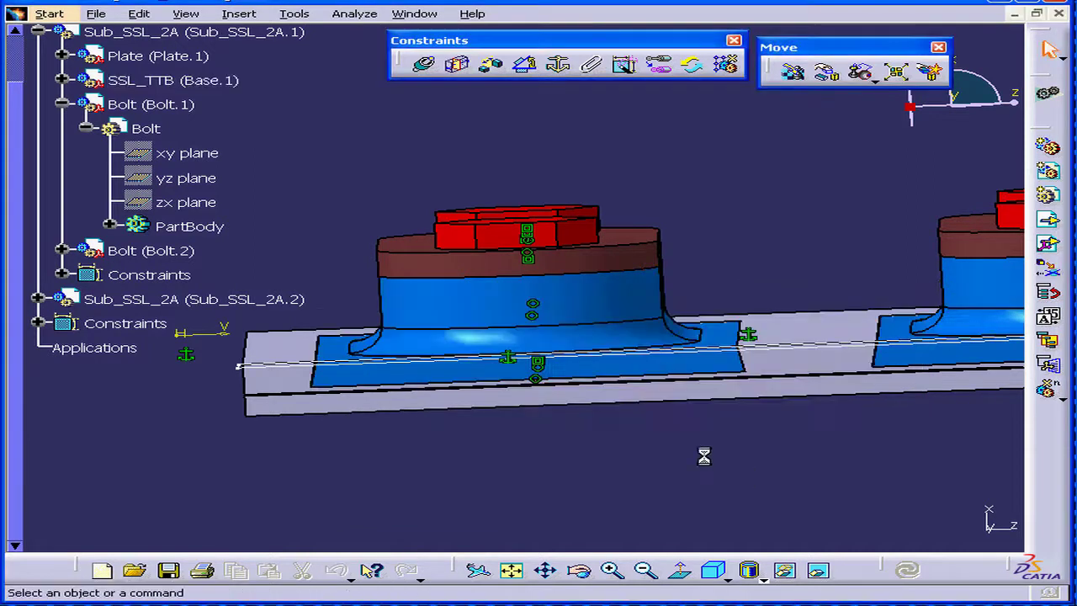
- Check the connection status of the supporting elements in the Surface contact.6 definition of Final_Product
{"action": "middle_click_drag", "start_coordinate": [749, 382], "coordinate": [637, 372]}
{"action": "mouse_move", "coordinate": [563, 361]}
{"action": "middle_mouse_down"}
{"action": "mouse_move", "coordinate": [550, 339]}
{"action": "mouse_move", "coordinate": [553, 360]}
{"action": "mouse_move", "coordinate": [574, 366]}
{"action": "middle_mouse_up"}
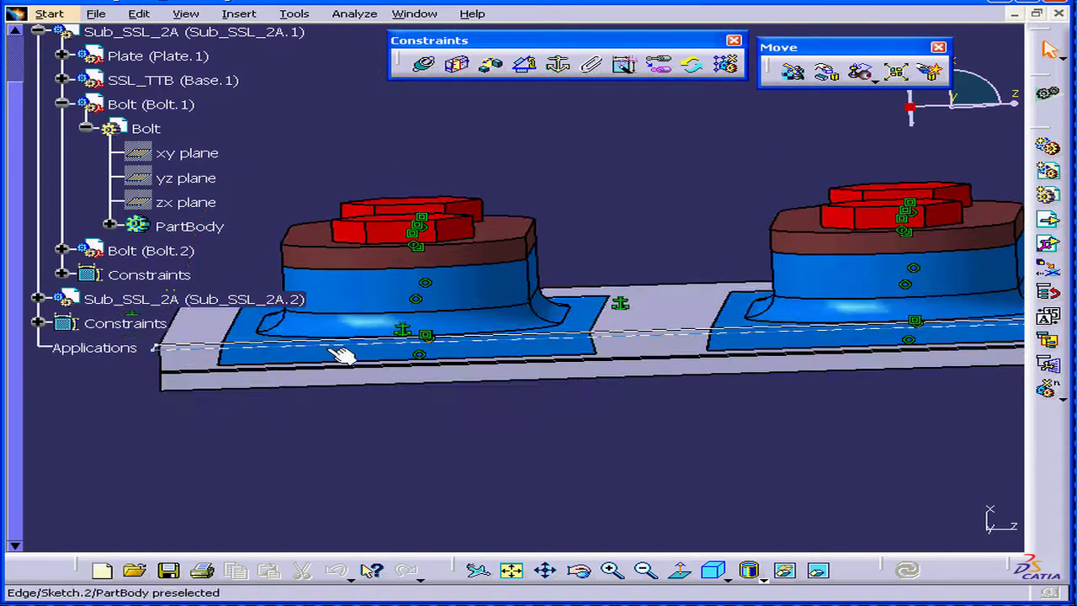
{"action": "left_click", "coordinate": [40, 323]}
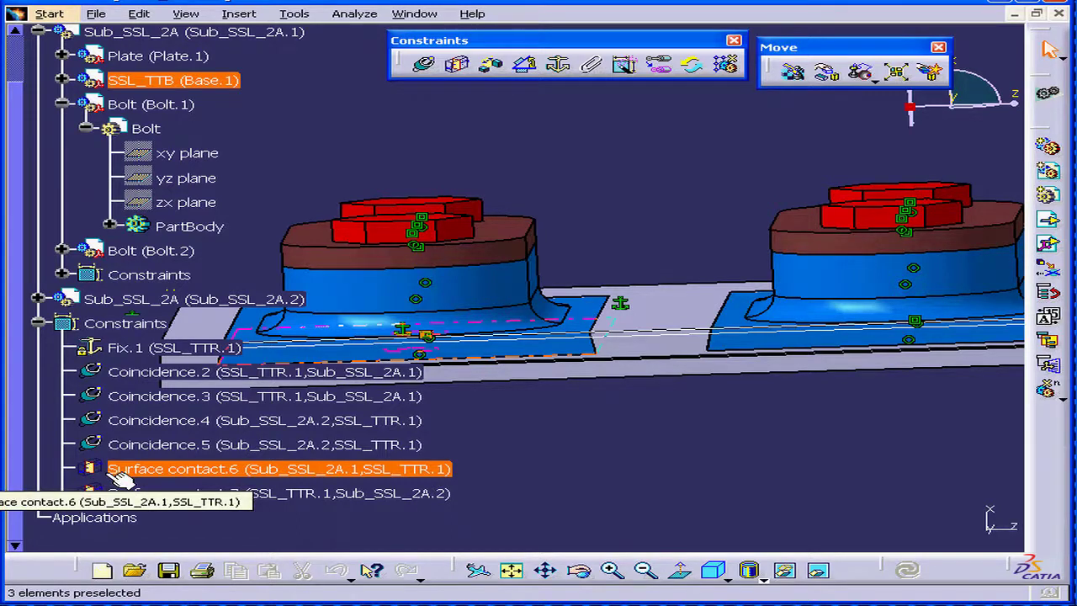
{"action": "double_click", "coordinate": [171, 472]}
{"action": "left_click_drag", "start_coordinate": [229, 374], "coordinate": [249, 335]}
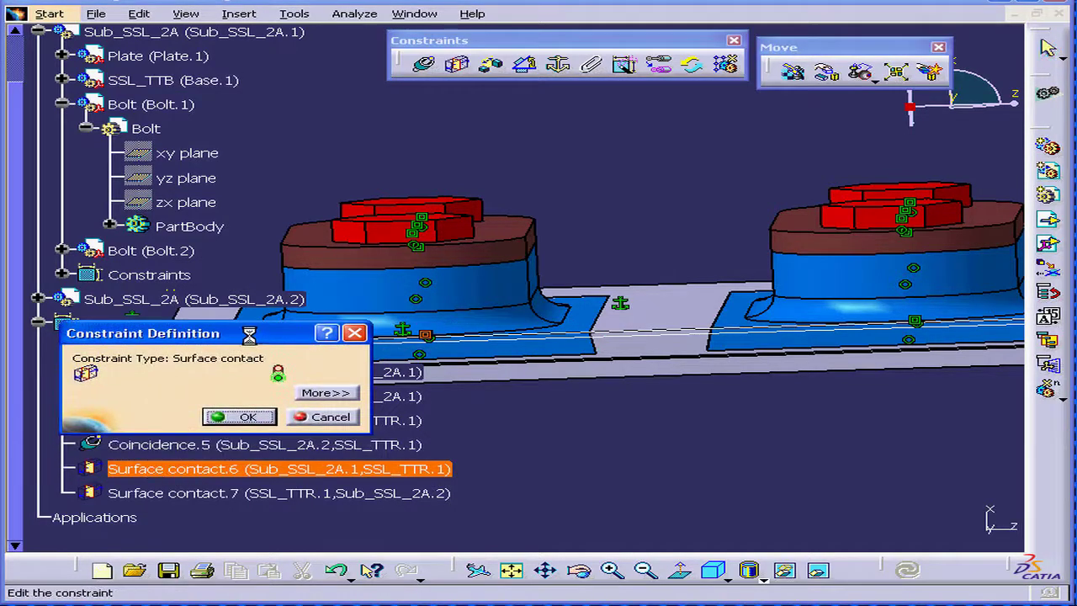
{"action": "left_click", "coordinate": [326, 393]}
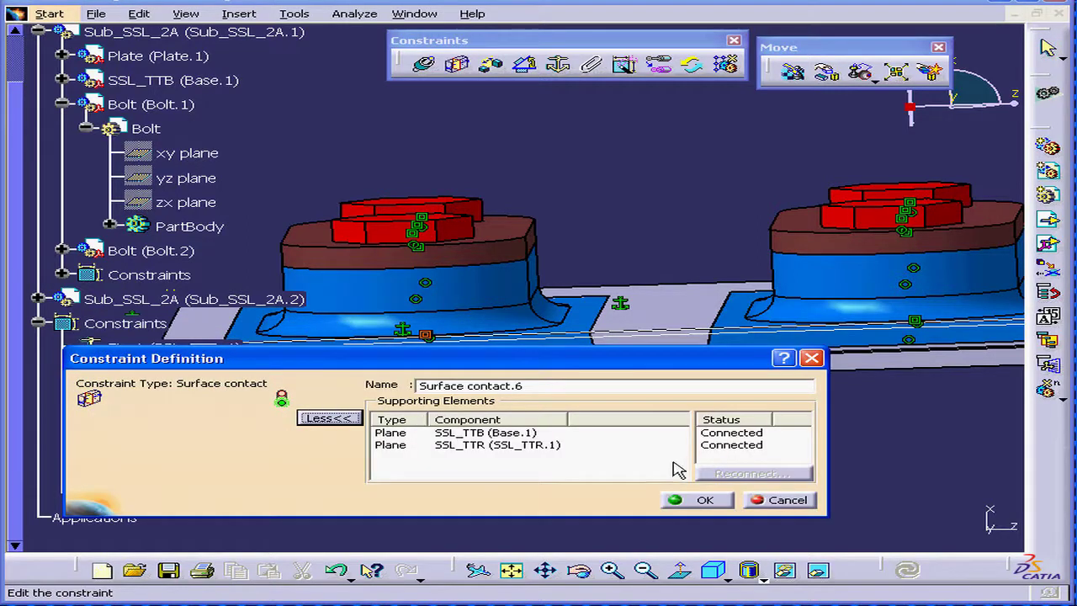
{"action": "left_click", "coordinate": [738, 433]}
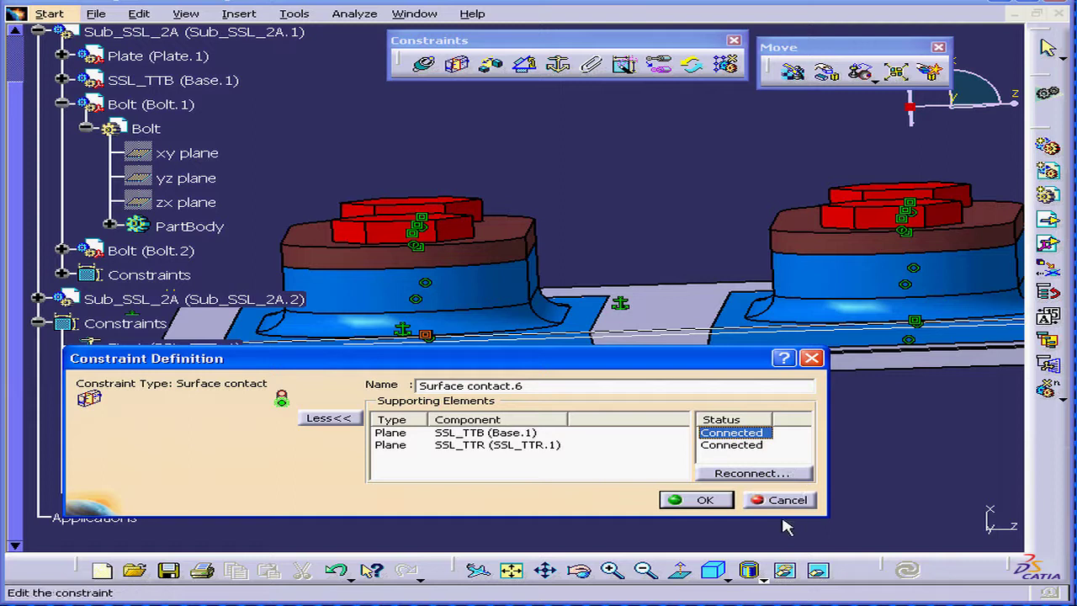
{"action": "left_click", "coordinate": [711, 502]}
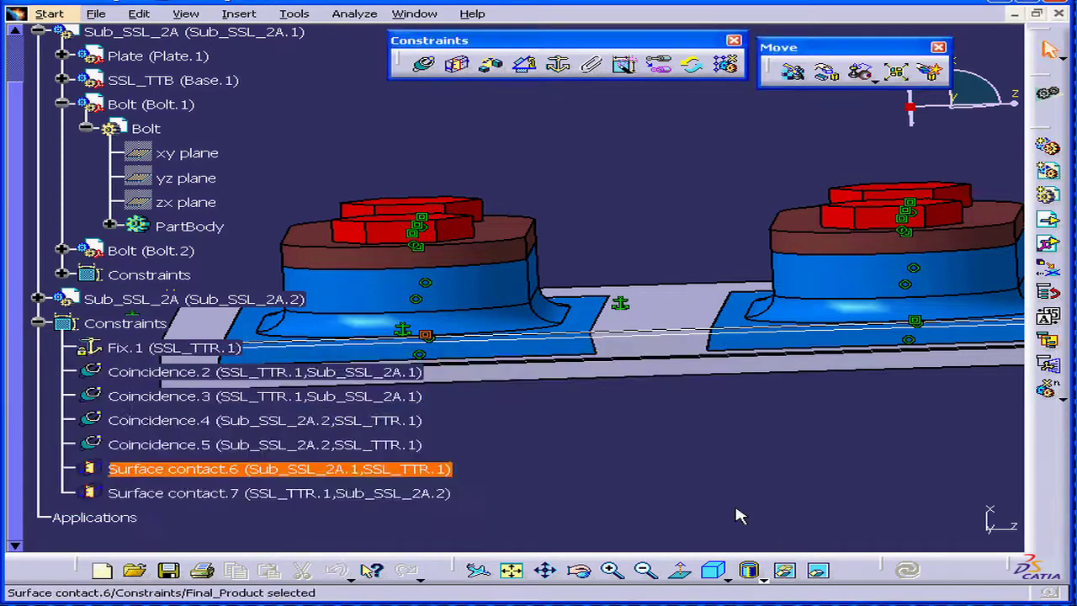
- Collapse the Final_Product Constraints branch and the Bolt.1 branch in the specification tree
{"action": "left_click", "coordinate": [38, 323]}
{"action": "middle_click_drag", "start_coordinate": [609, 294], "coordinate": [563, 425]}
{"action": "left_click", "coordinate": [609, 295]}
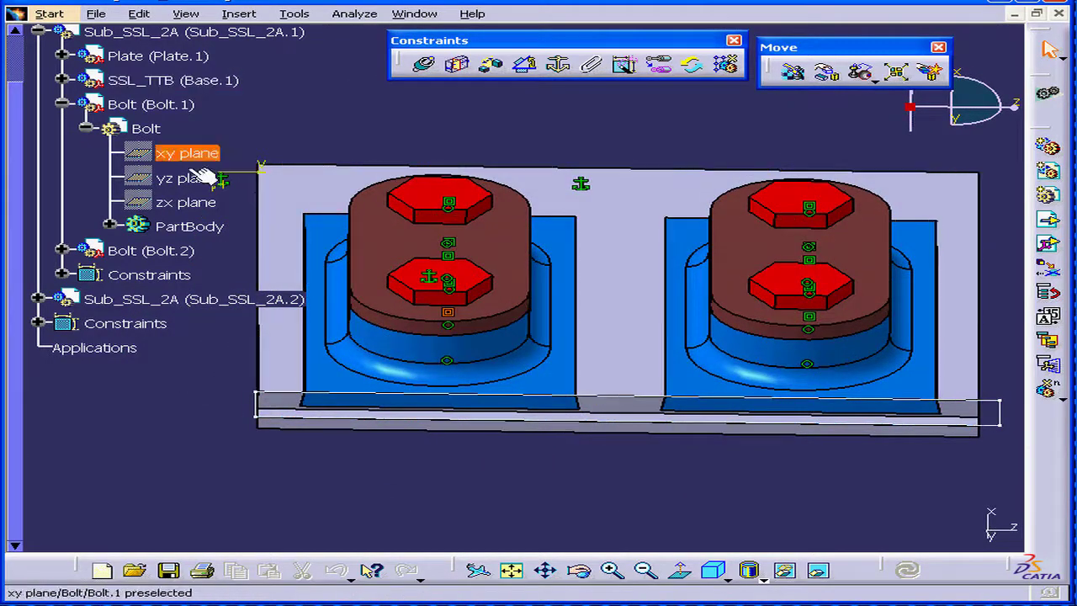
{"action": "left_click", "coordinate": [62, 105]}
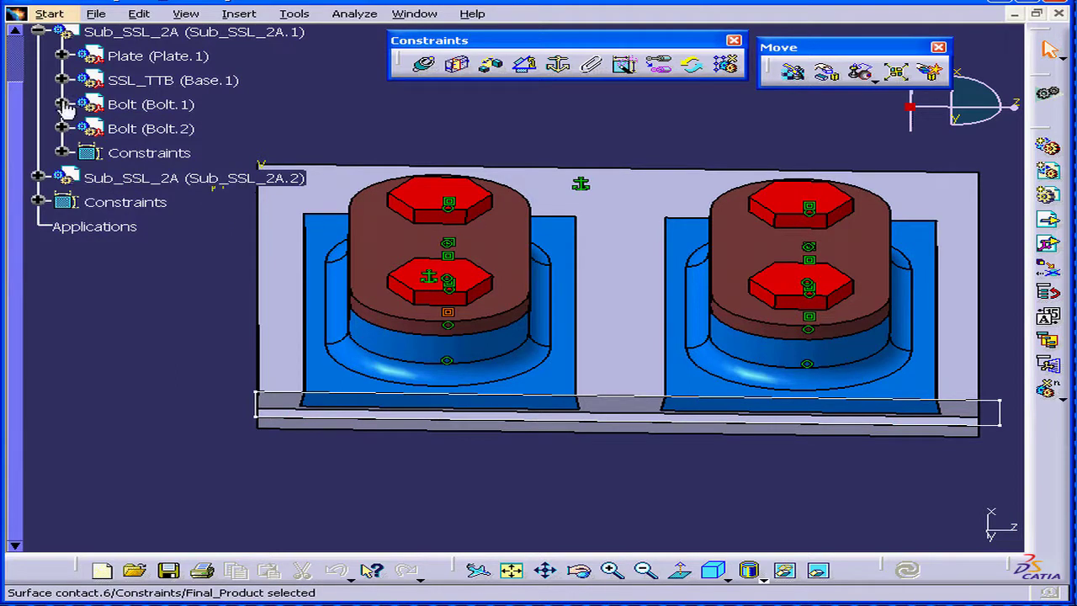
- Activate the Plate part under Plate.1 of Sub_SSL_2A.1 for editing in the context of the assembly
{"action": "left_click", "coordinate": [62, 56]}
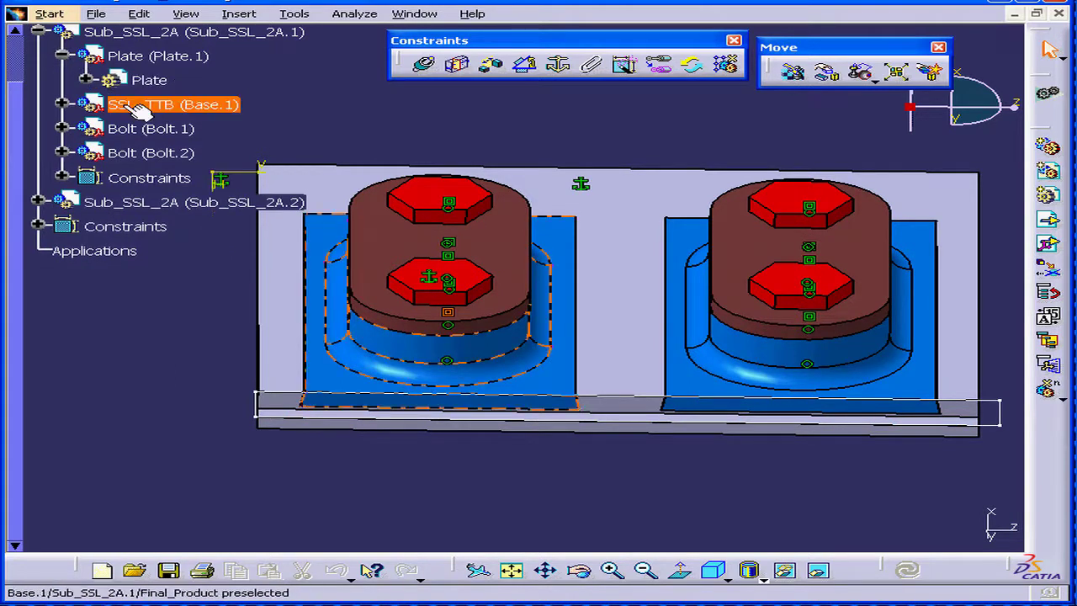
{"action": "left_click", "coordinate": [84, 80]}
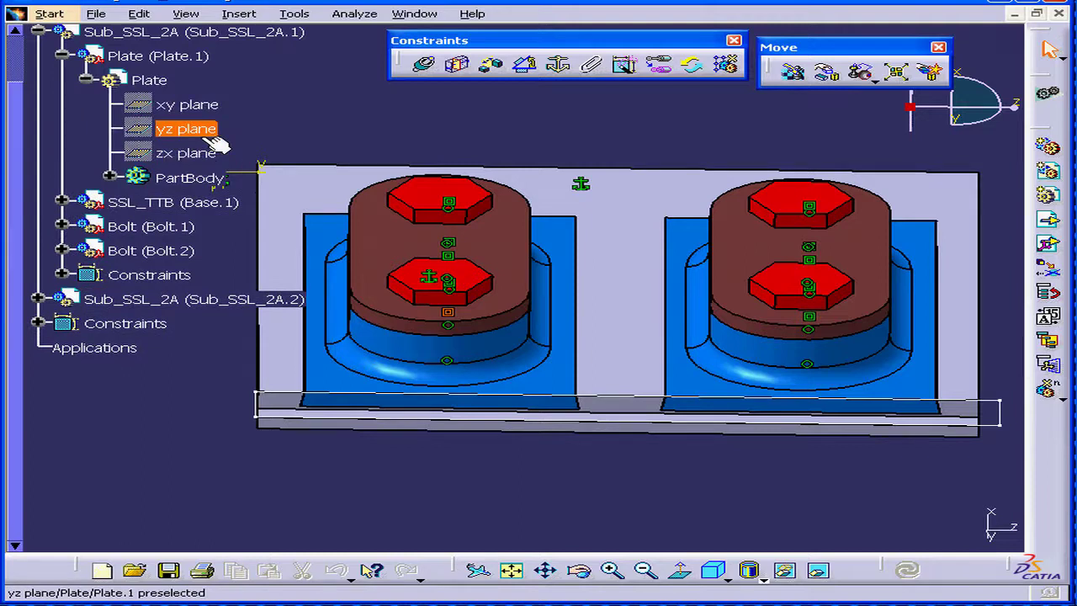
{"action": "double_click", "coordinate": [141, 82]}
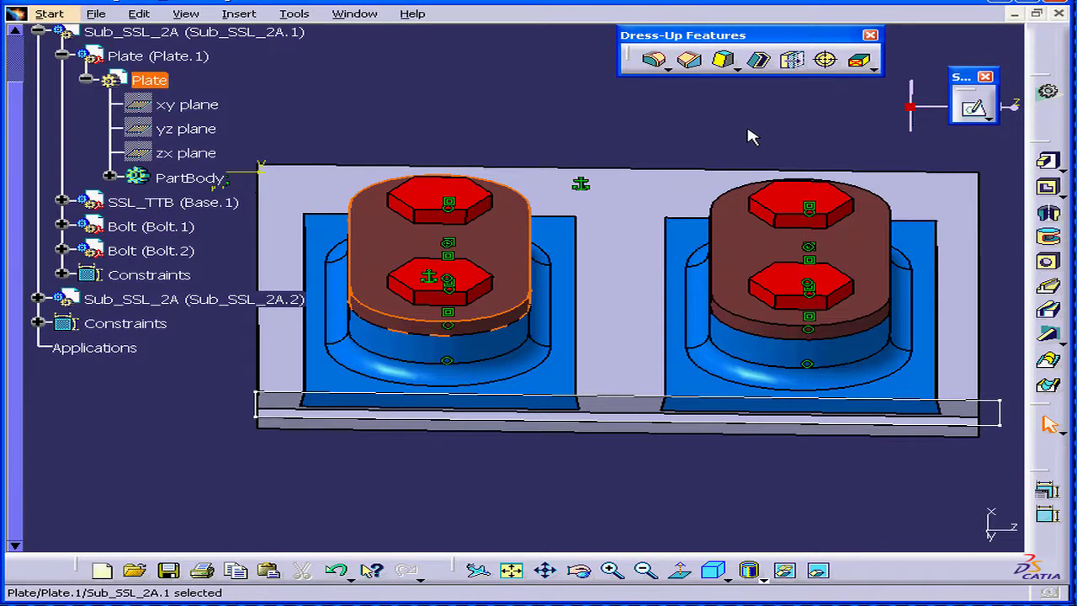
- Chamfer the Plate's upper outer edge with length 0.125 in, angle 45 deg and tangency propagation, and reactivate Final_Product for assembly editing
{"action": "left_click", "coordinate": [692, 60]}
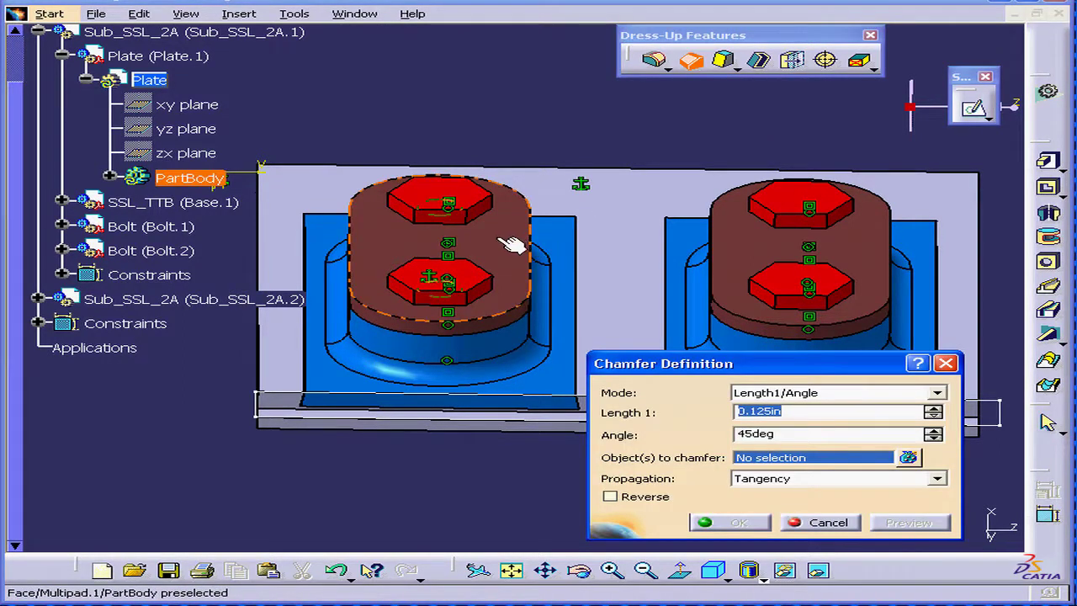
{"action": "left_click", "coordinate": [530, 252]}
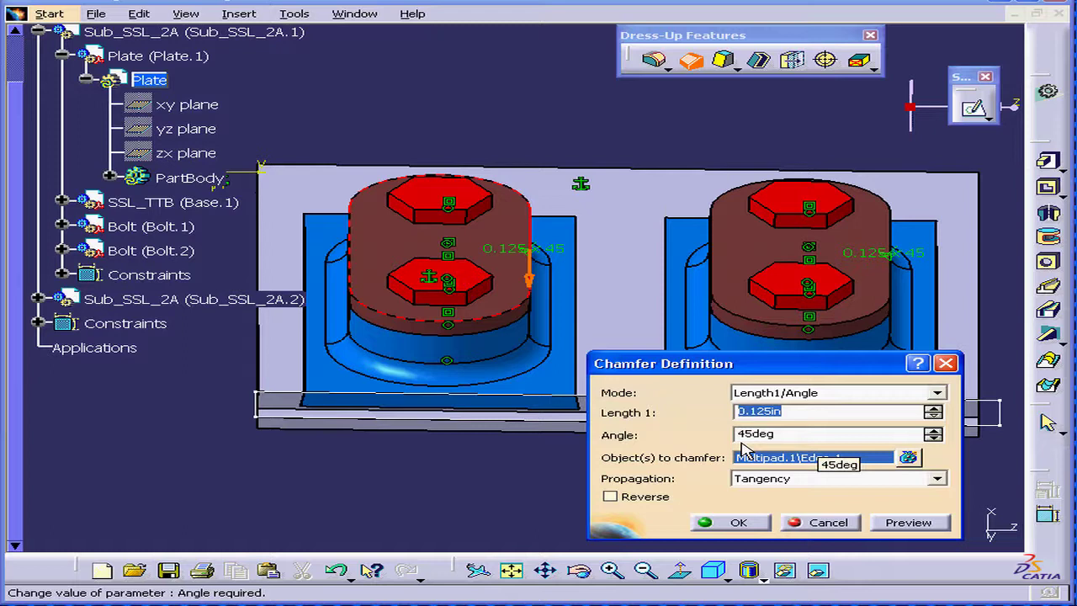
{"action": "type", "text": "."}
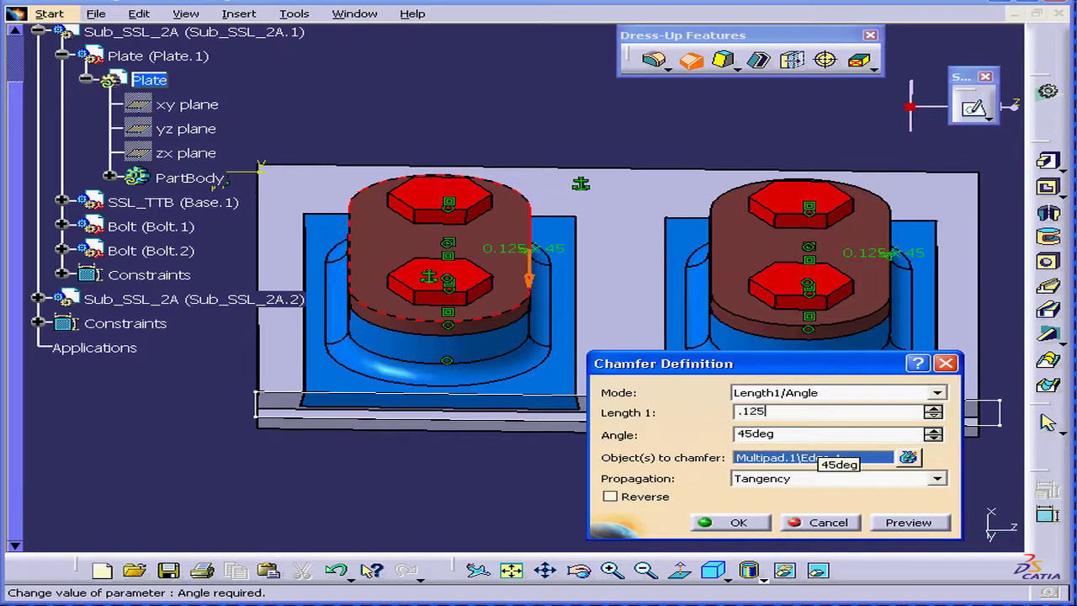
{"action": "key", "text": "Tab"}
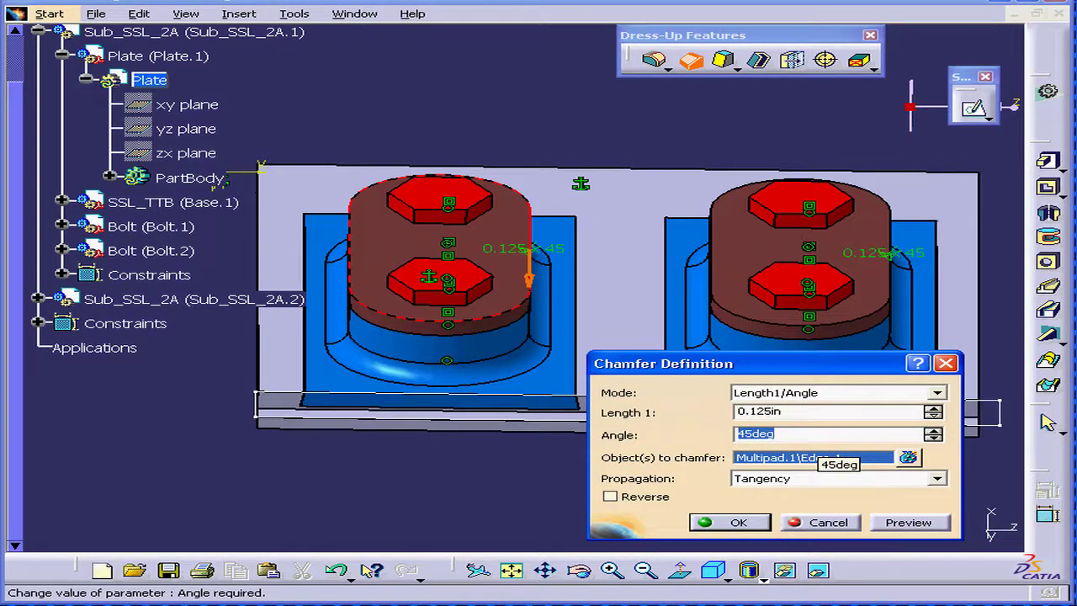
{"action": "left_click", "coordinate": [908, 522]}
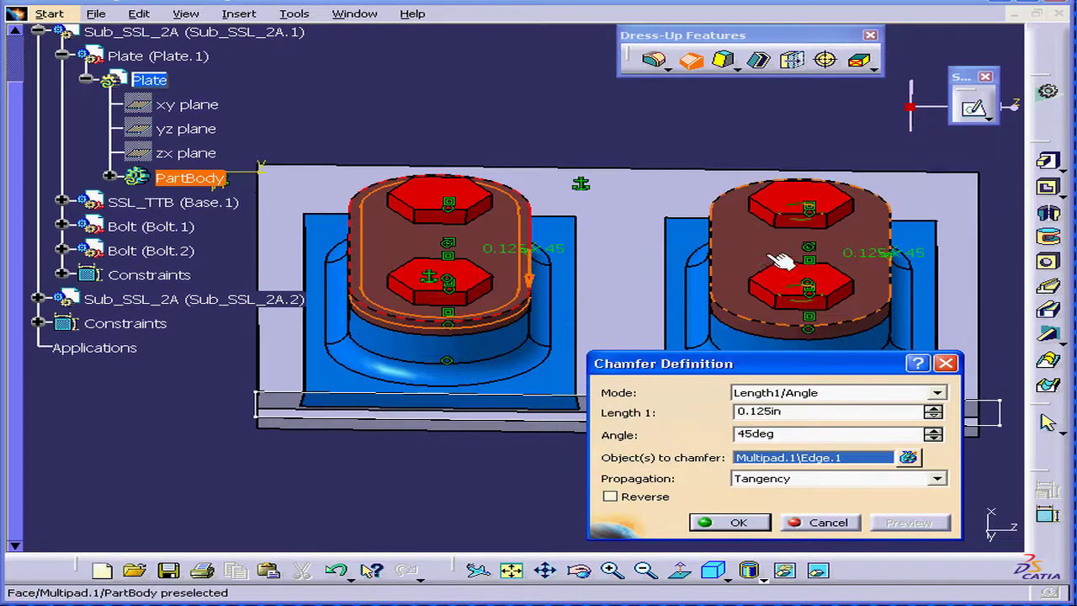
{"action": "left_click", "coordinate": [735, 522]}
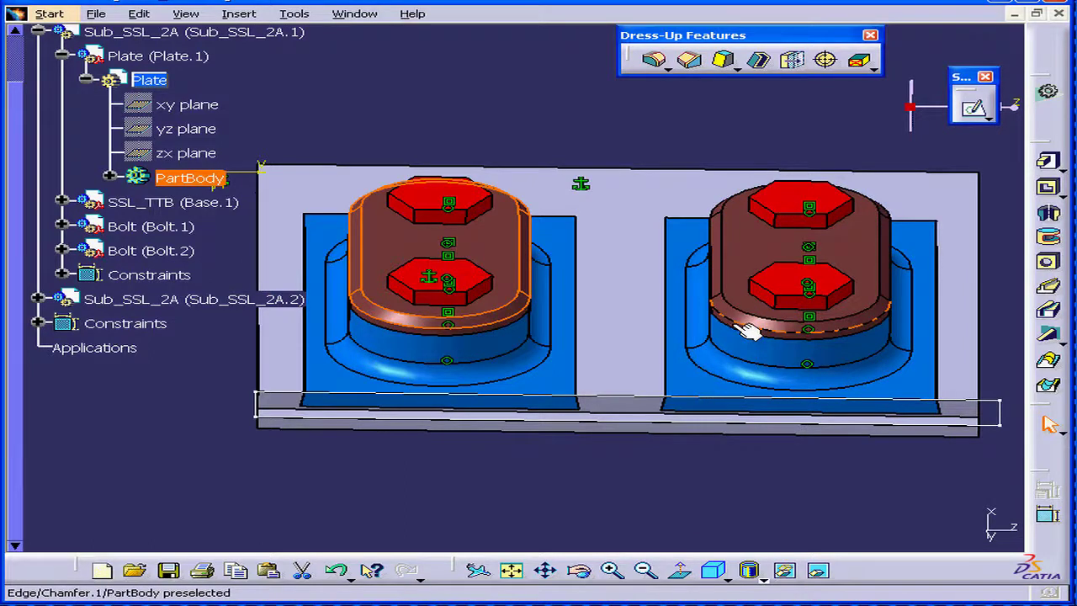
{"action": "left_click_drag", "start_coordinate": [15, 216], "coordinate": [23, 102]}
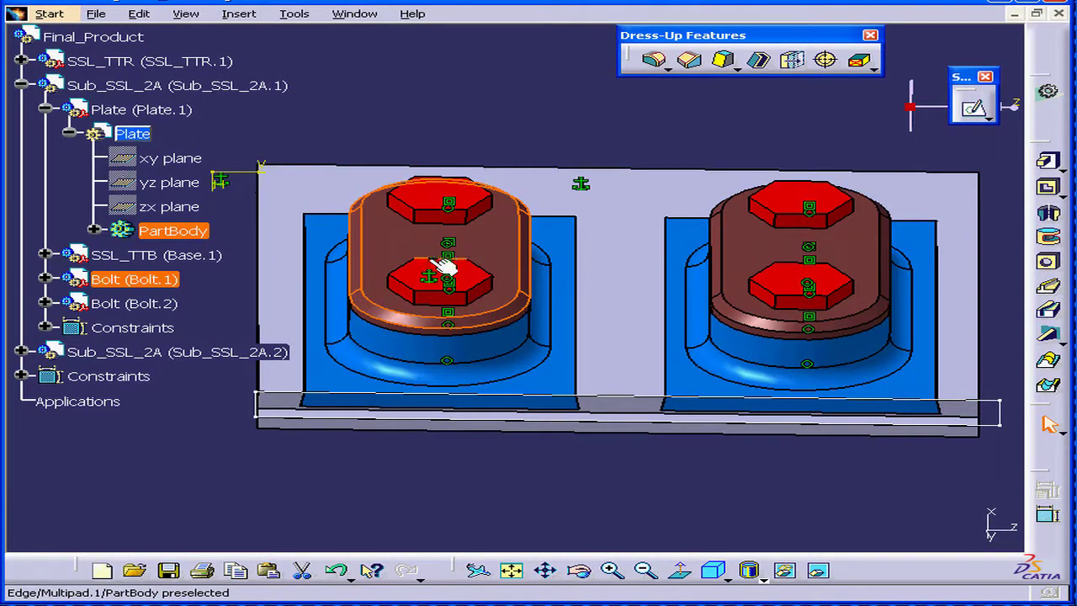
{"action": "double_click", "coordinate": [76, 40]}
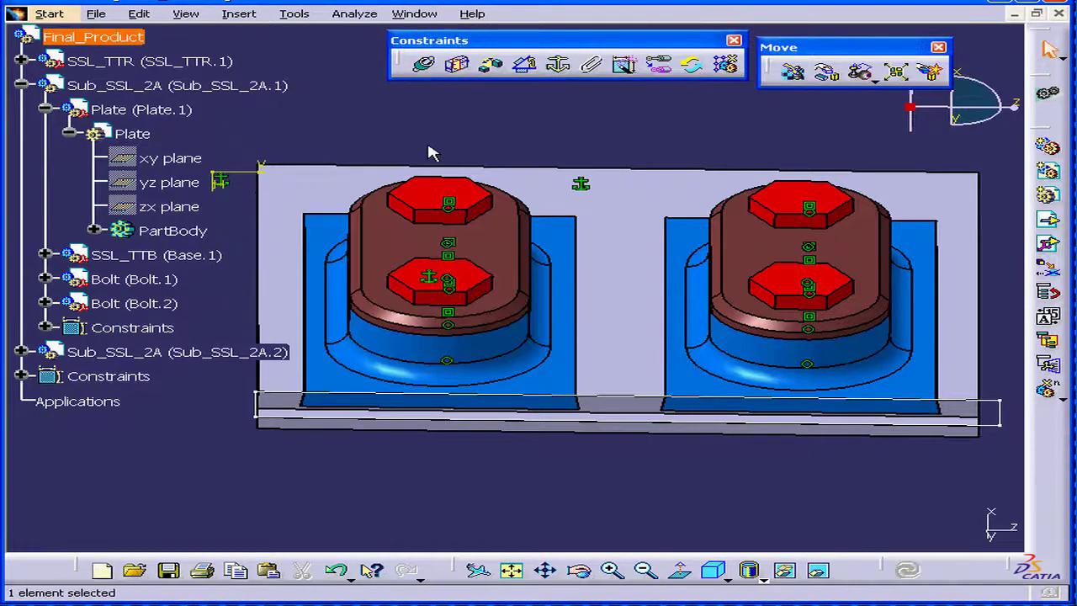